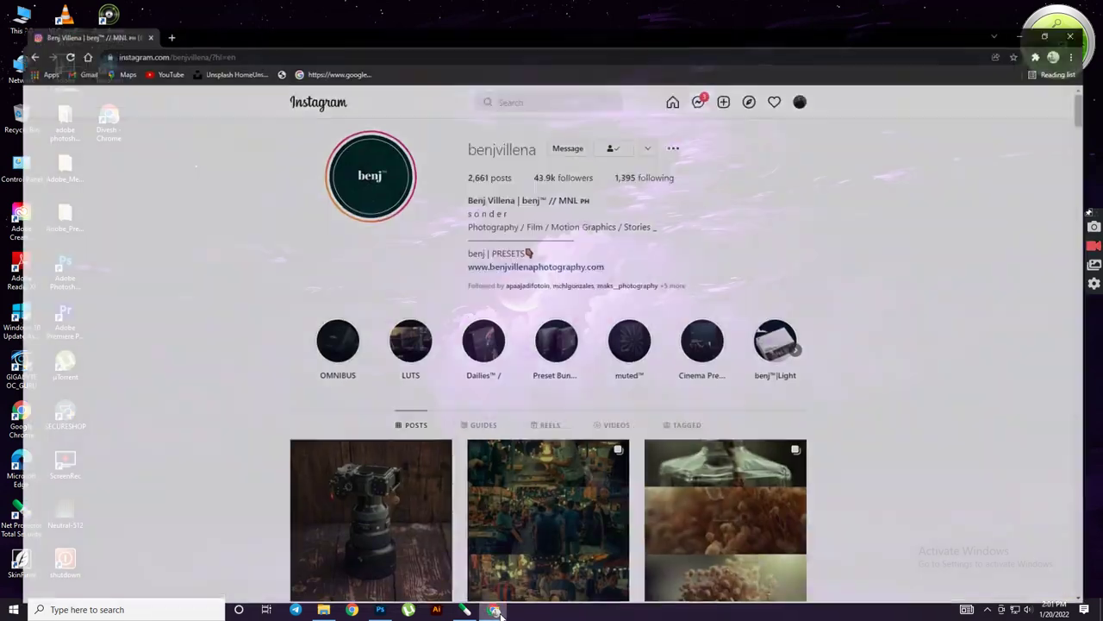
Browse the photographer's Instagram grid and view a street market post
left_click_drag(1098, 86, 1087, 270)
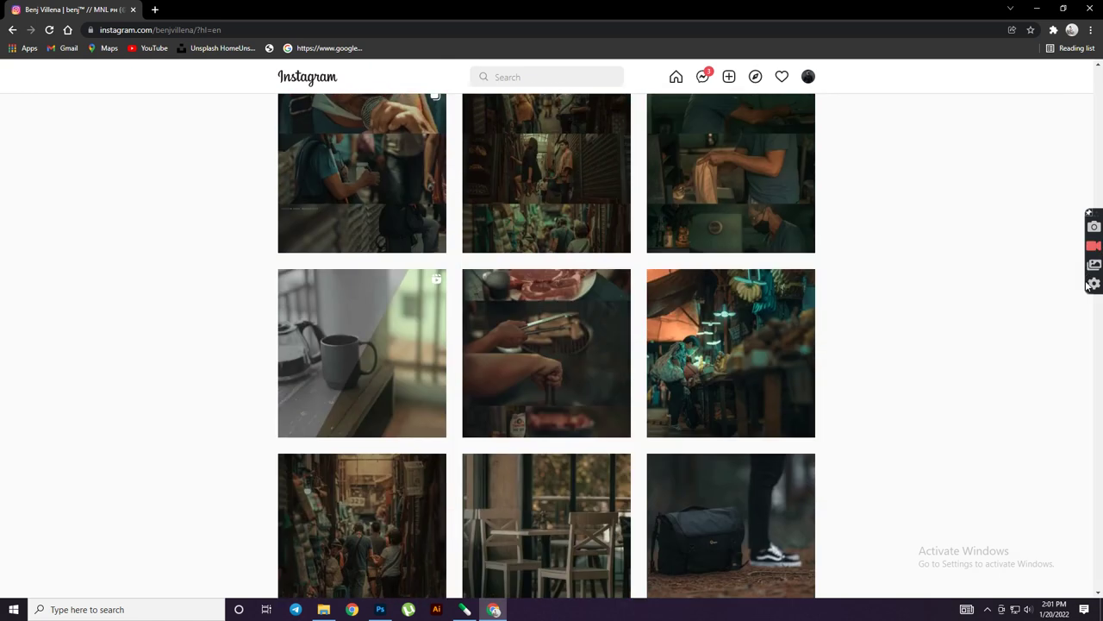
left_click_drag(1088, 271, 1090, 285)
left_click(385, 308)
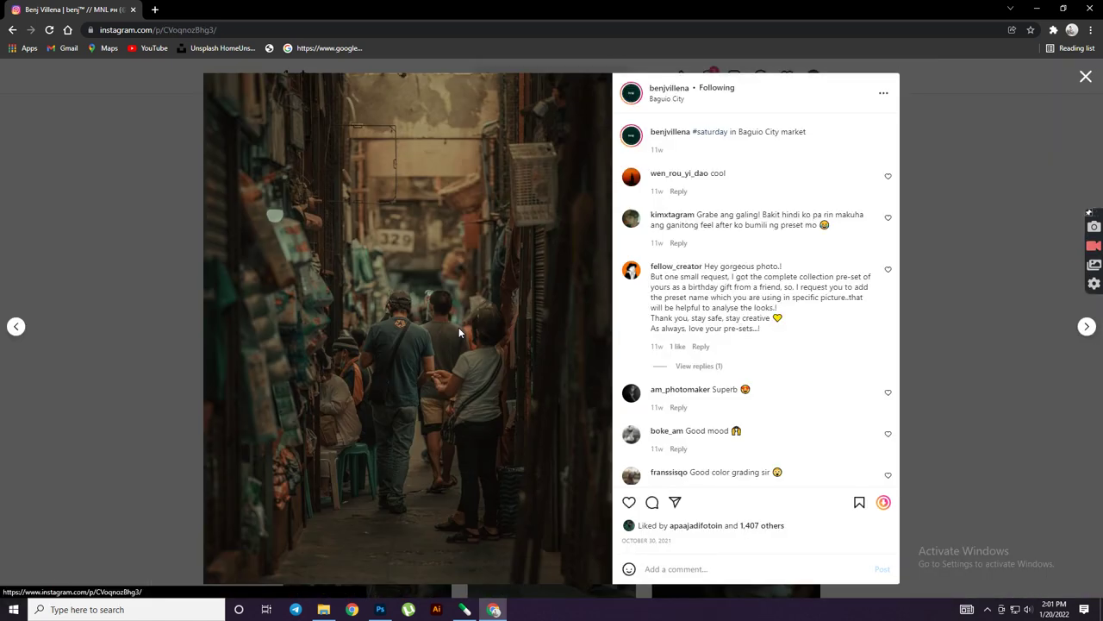
left_click(1028, 273)
Scroll further down the grid and view another moody street post
scroll(906, 283, "down", 2)
scroll(882, 229, "down", 2)
scroll(882, 226, "down", 2)
scroll(881, 226, "down", 2)
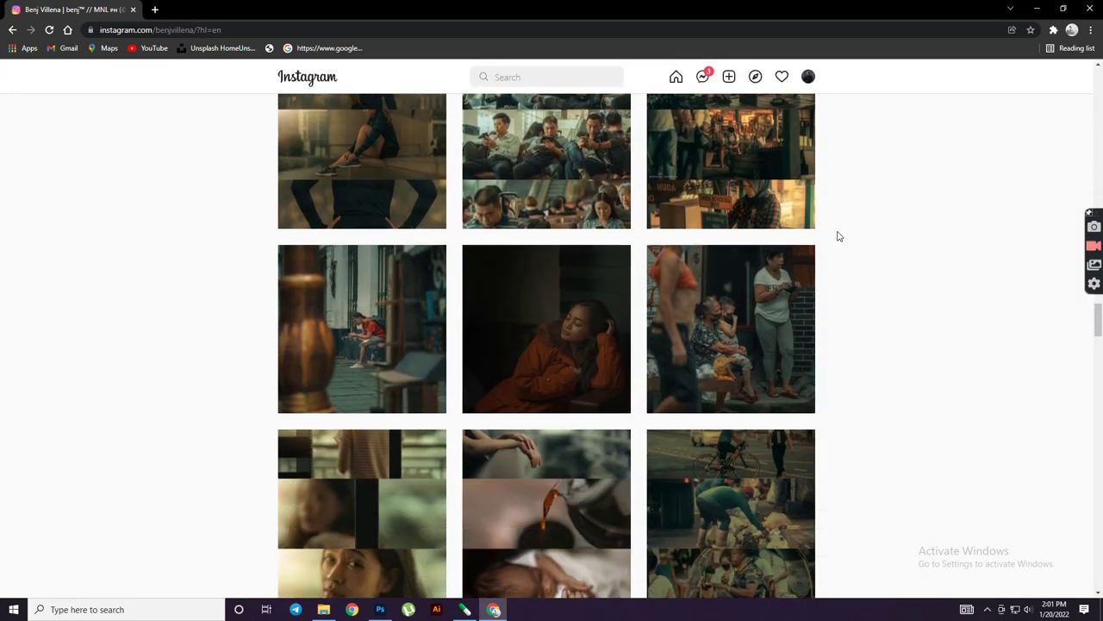
left_click(394, 286)
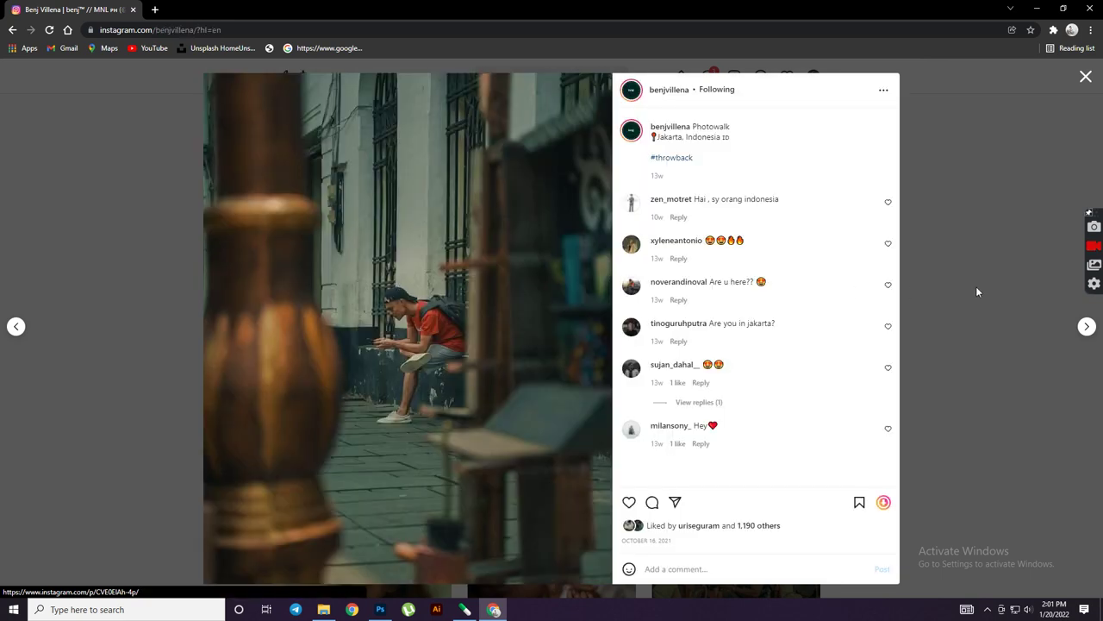
left_click(976, 286)
Scroll the rest of the profile, then minimize Chrome to the desktop
scroll(727, 290, "down", 2)
scroll(682, 253, "down", 3)
scroll(666, 257, "down", 3)
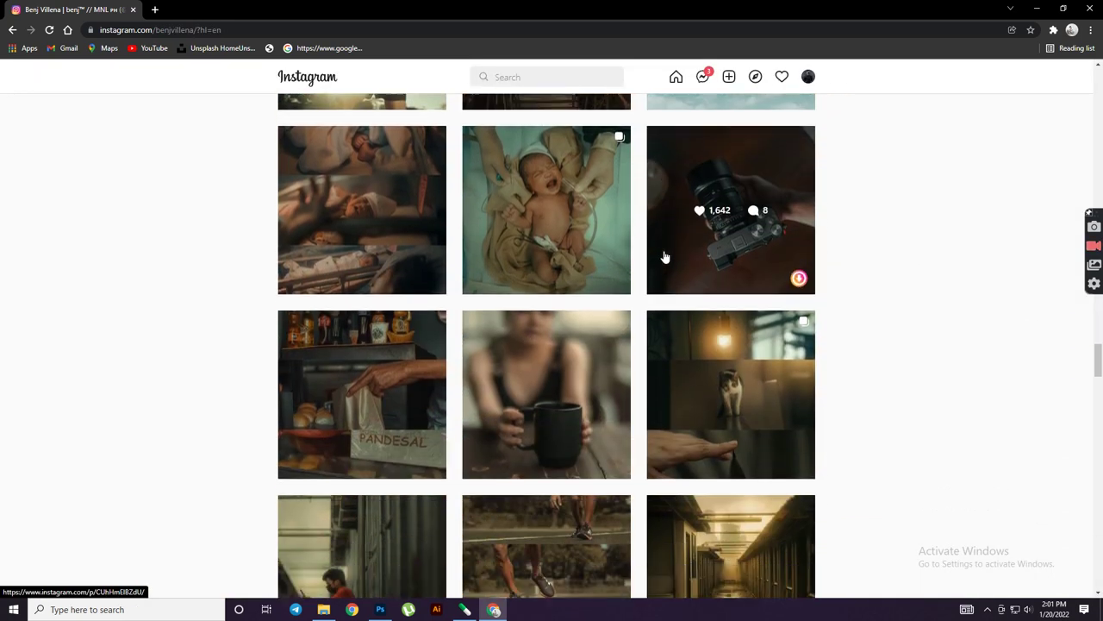
left_click(1039, 8)
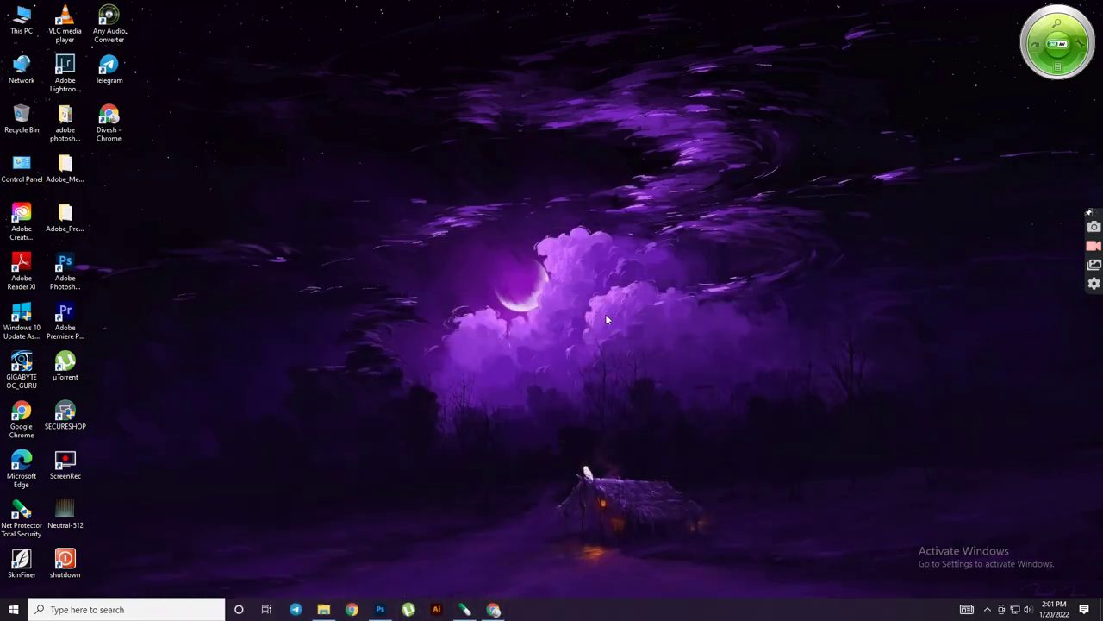
Open the reference photo from H:\sample as a Photoshop document
left_click(324, 609)
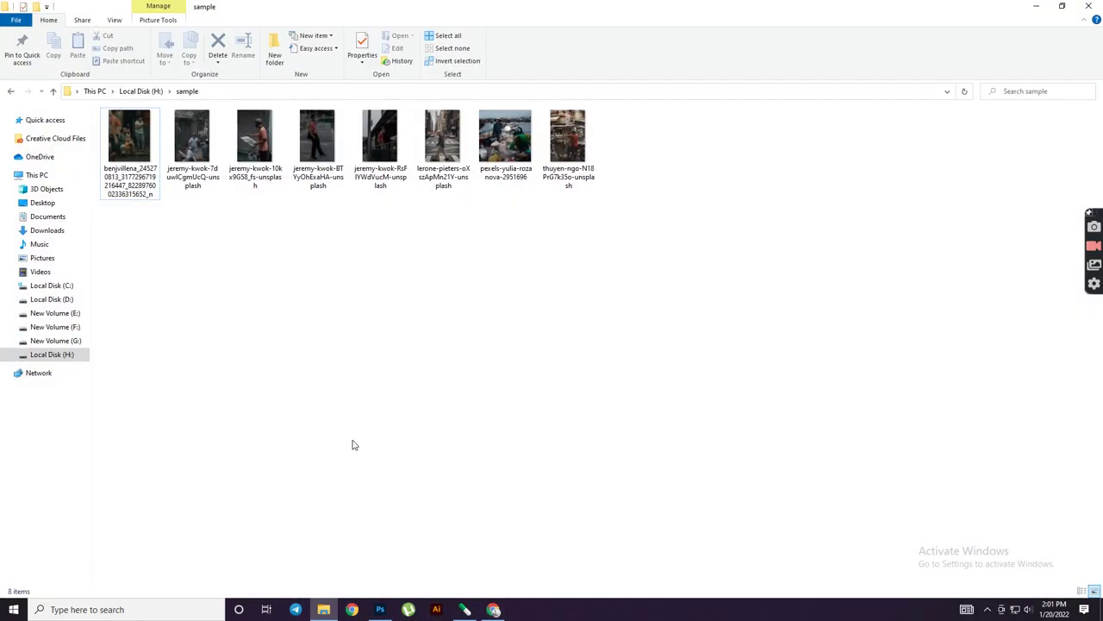
left_click_drag(129, 138, 380, 614)
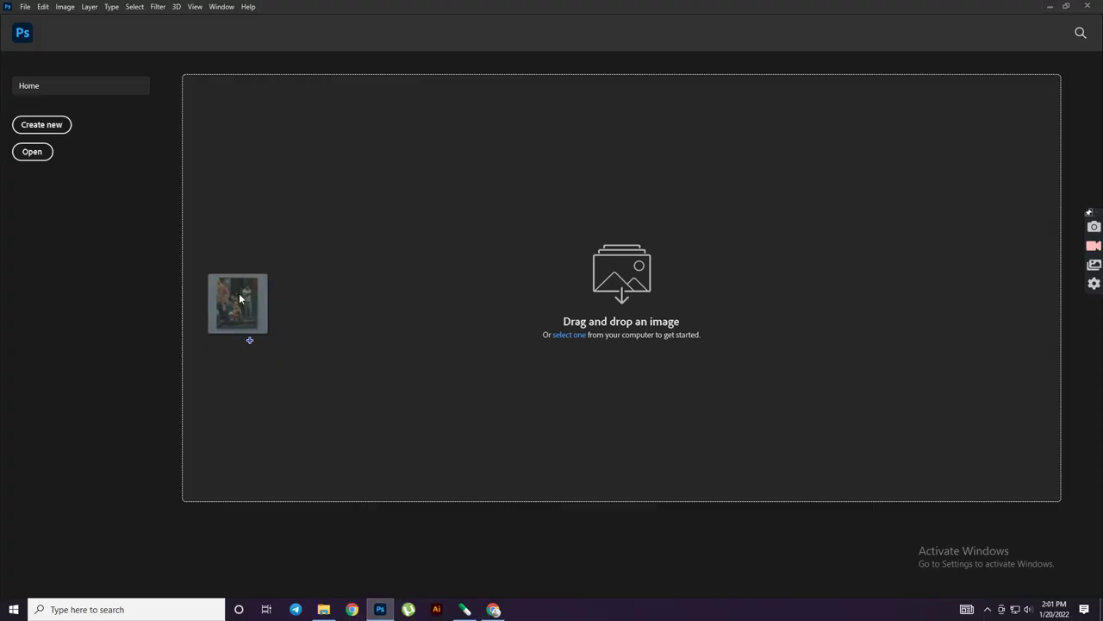
left_click_drag(381, 613, 271, 217)
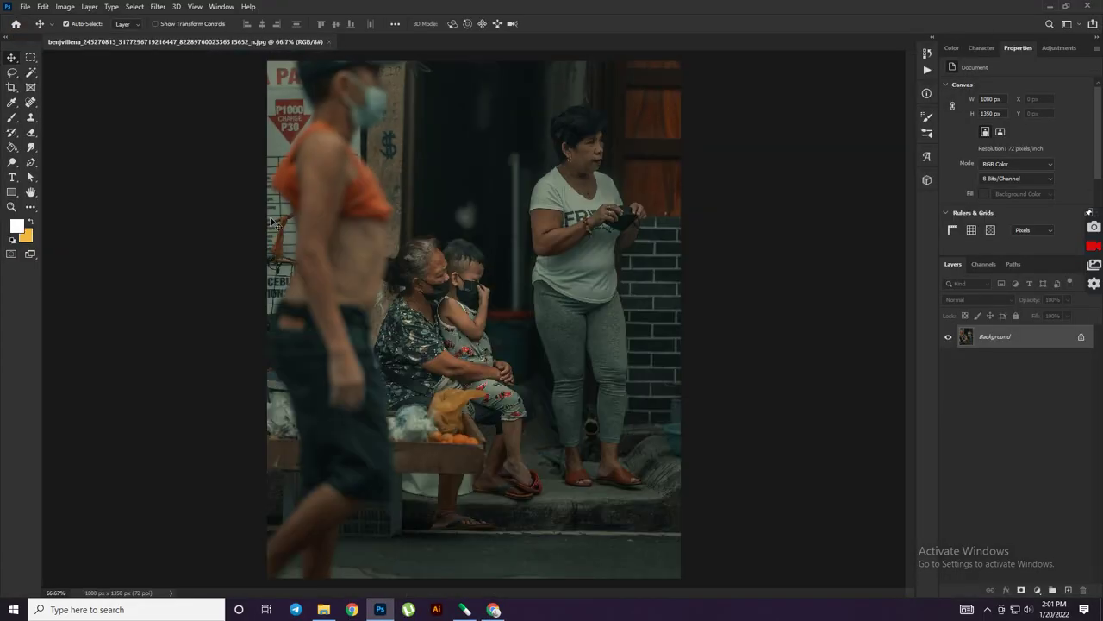
Open the first street photo in Photoshop and duplicate its Background layer
left_click(323, 609)
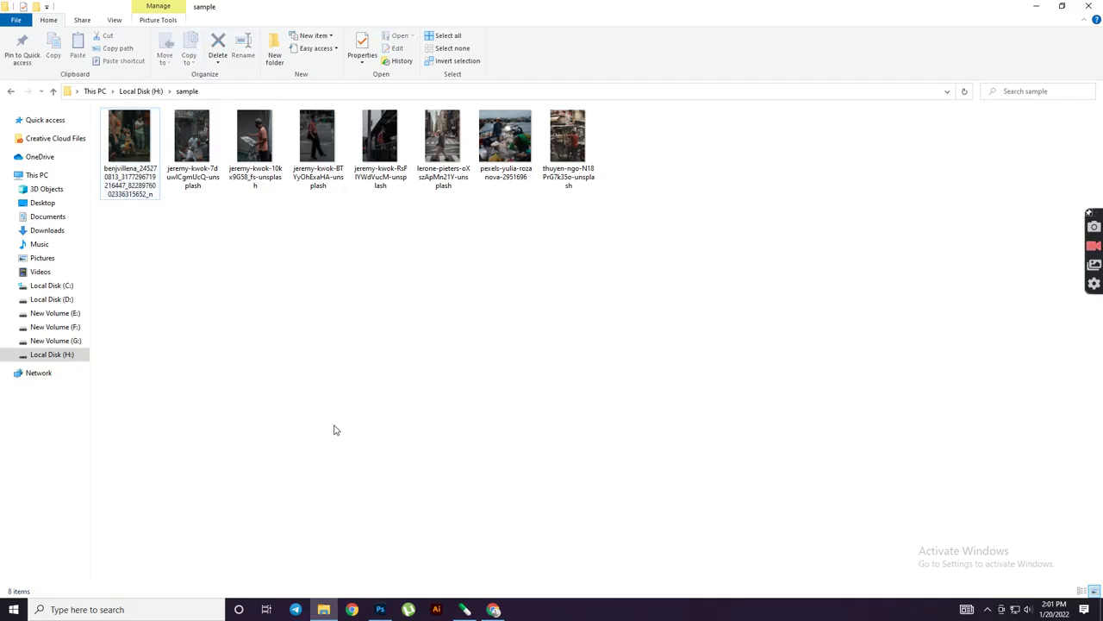
left_click_drag(196, 137, 529, 48)
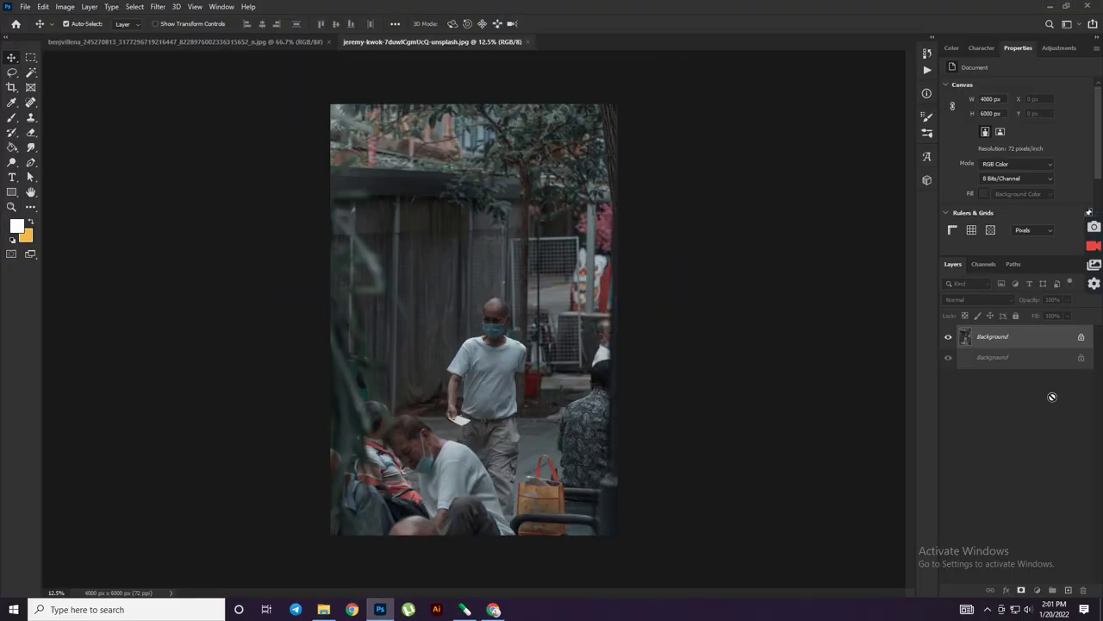
left_click_drag(1016, 339, 1070, 589)
Make the layer copy a smart object, tile photos 2-up Vertical, and launch Camera Raw
right_click(1014, 339)
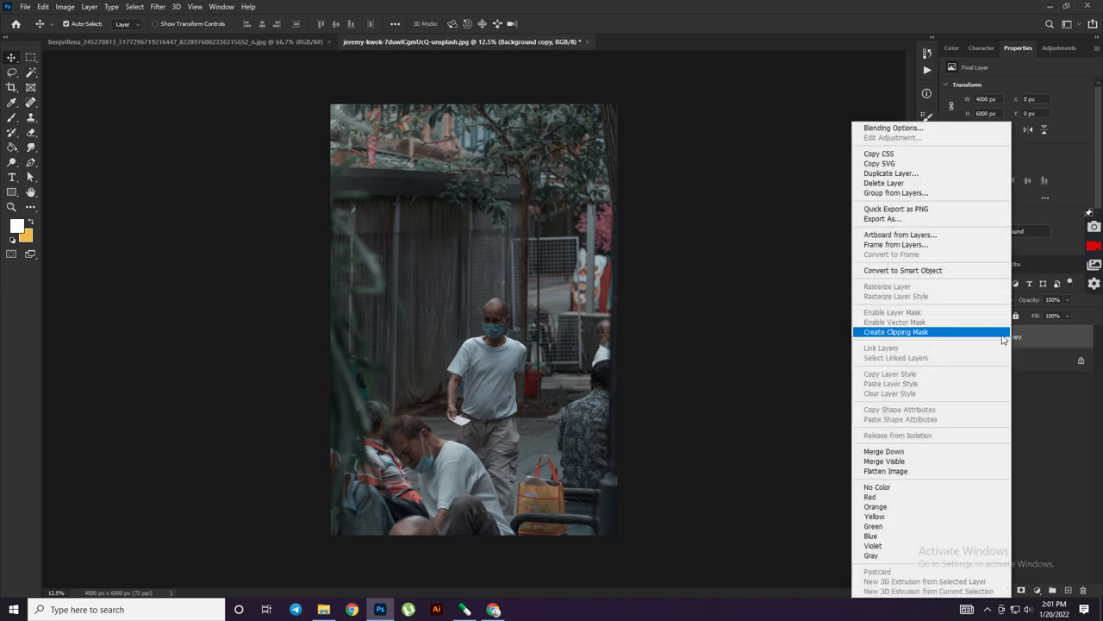
left_click(907, 270)
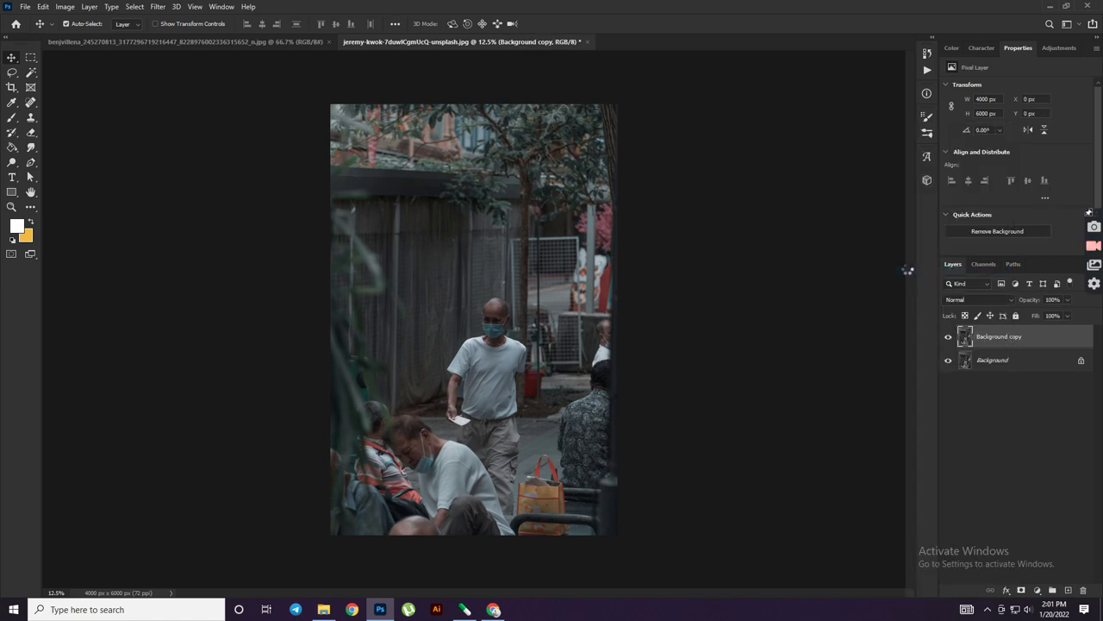
left_click(222, 7)
mouse_move(230, 19)
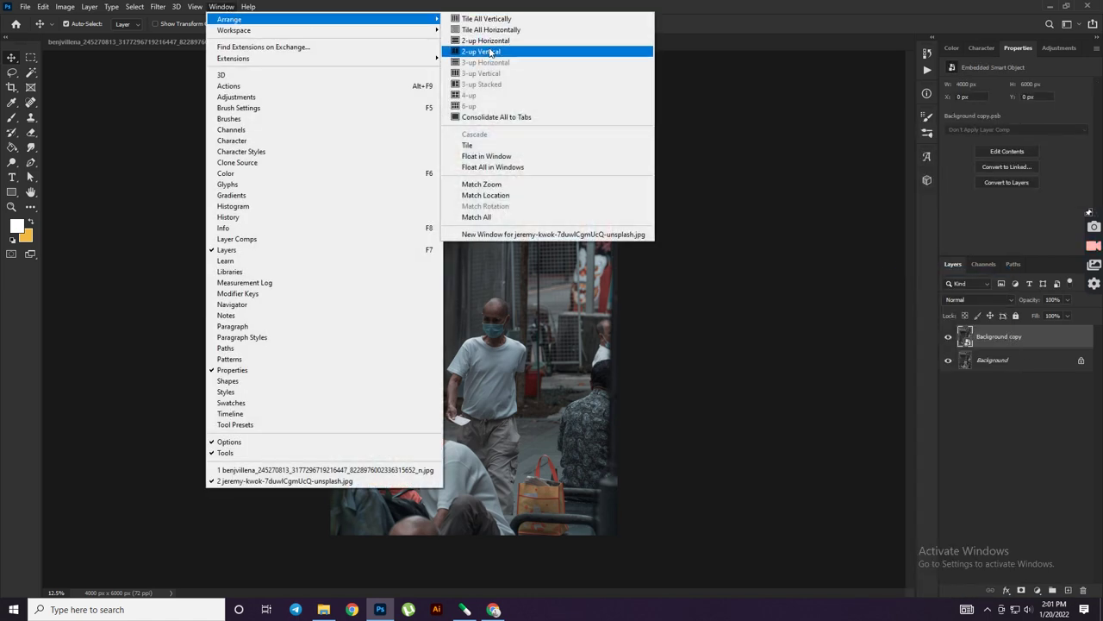
left_click(490, 52)
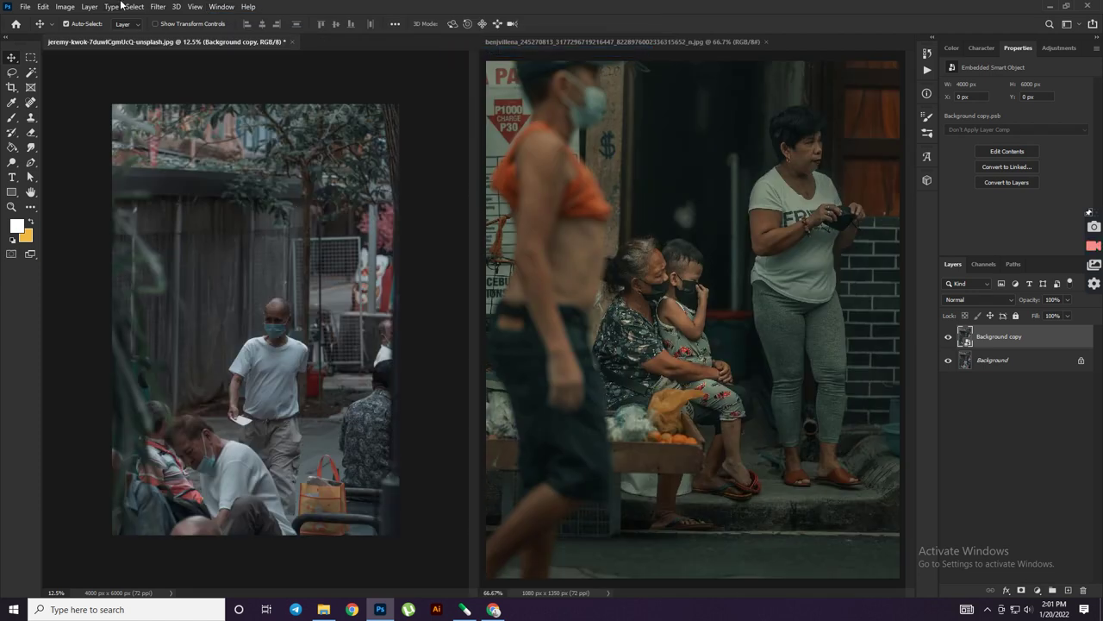
left_click(159, 7)
left_click(170, 76)
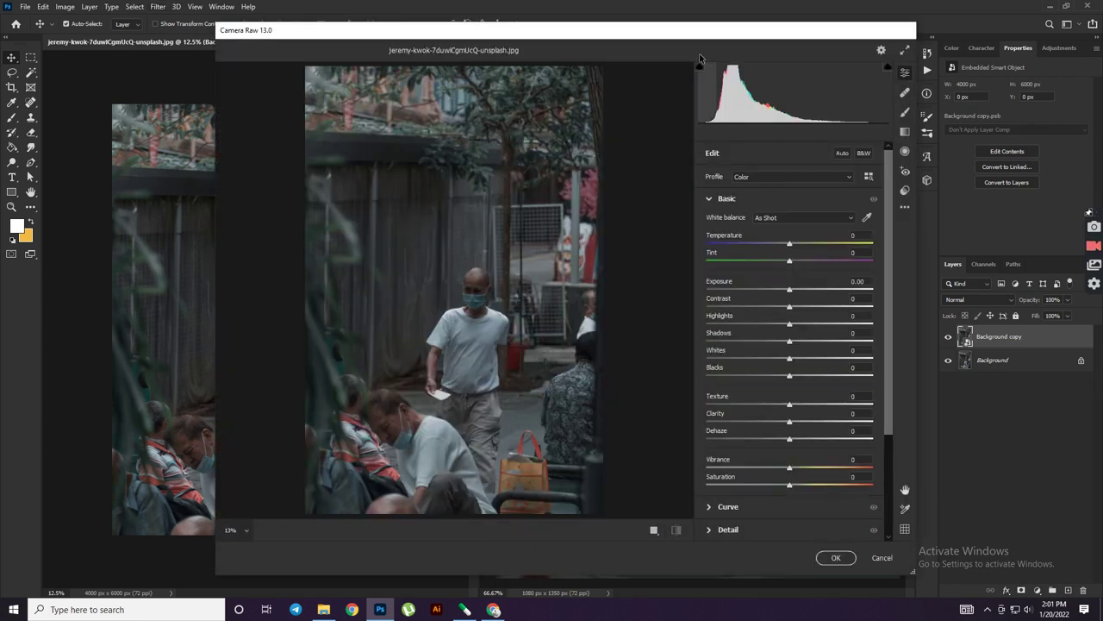
Load the photographer's .xmp preset via Load Settings, then set Exposure -1.00 and Vibrance +50
mouse_move(690, 40)
left_mouse_down()
mouse_move(437, 30)
mouse_move(452, 30)
left_mouse_up()
left_click(669, 197)
left_click(703, 333)
left_click(172, 113)
left_click(442, 270)
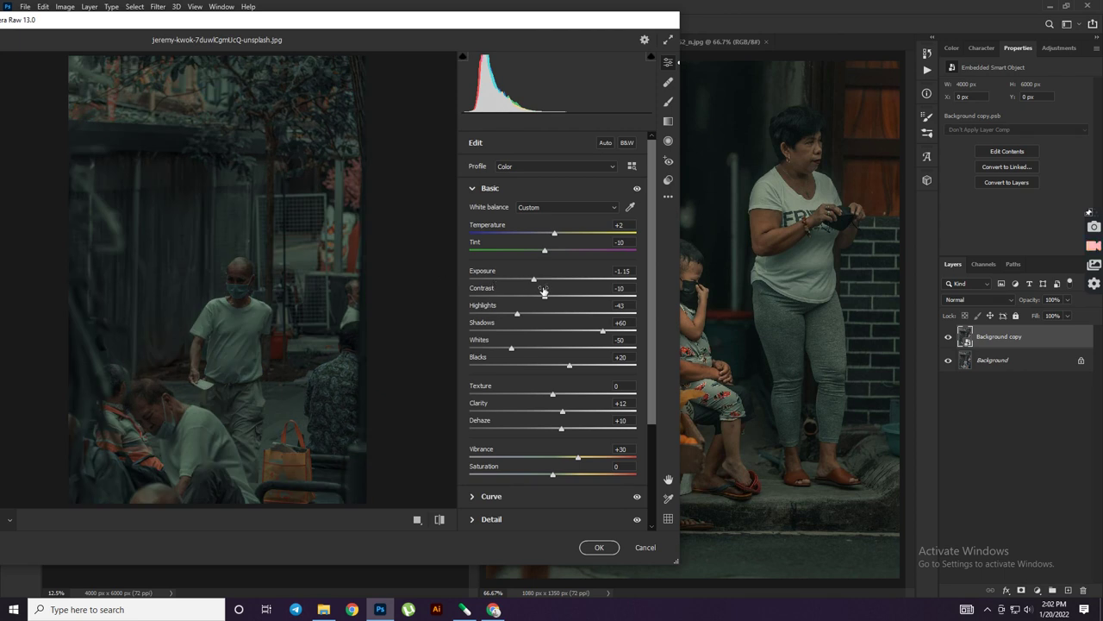
left_click_drag(535, 282, 536, 282)
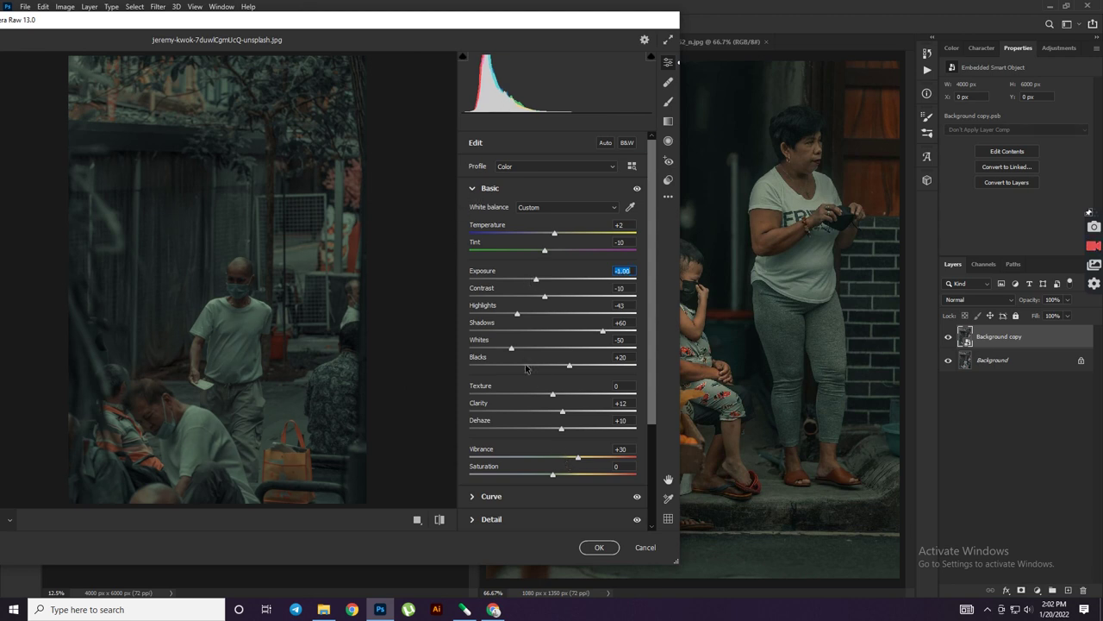
left_click_drag(579, 459, 624, 470)
Brush over the walking man's head with Exposure +0.65 and Temperature +8
left_click(668, 141)
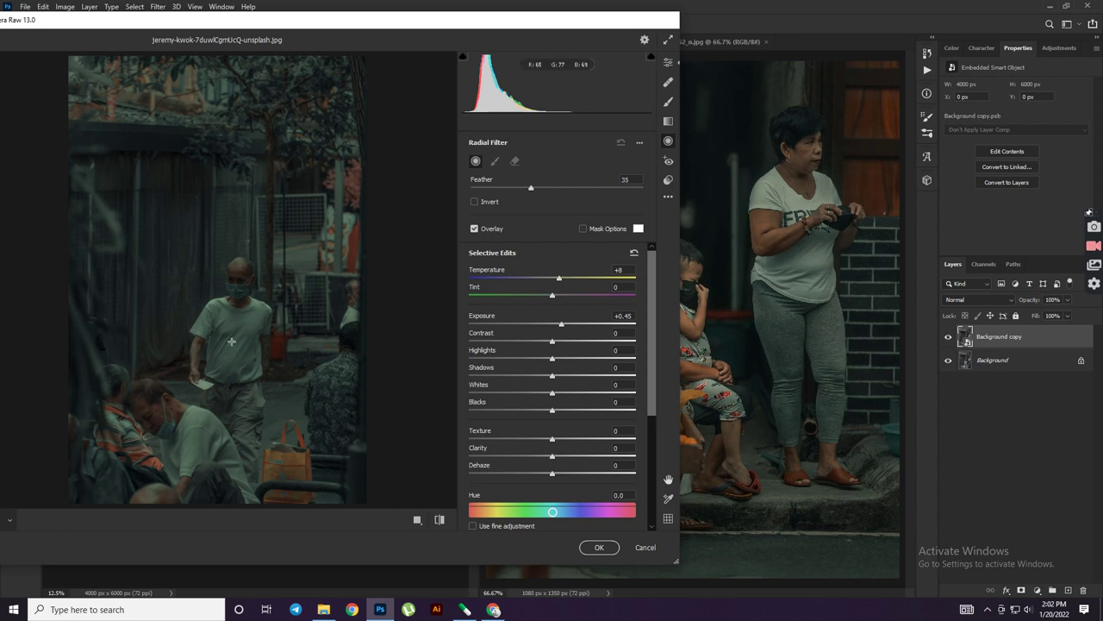
left_click(668, 160)
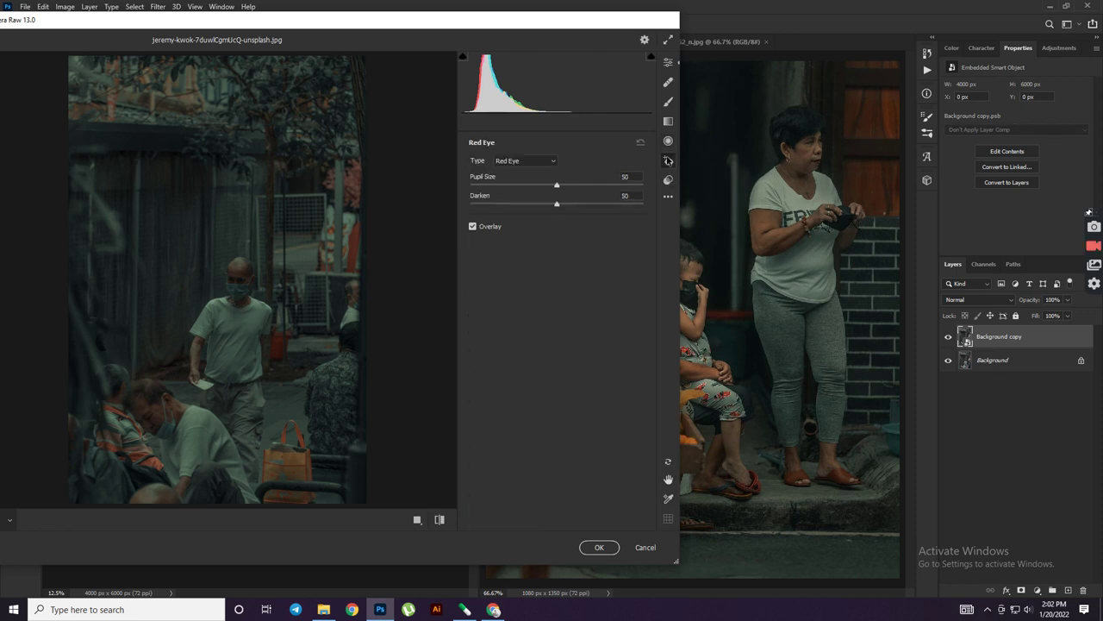
left_click(668, 101)
left_click_drag(238, 285, 239, 268)
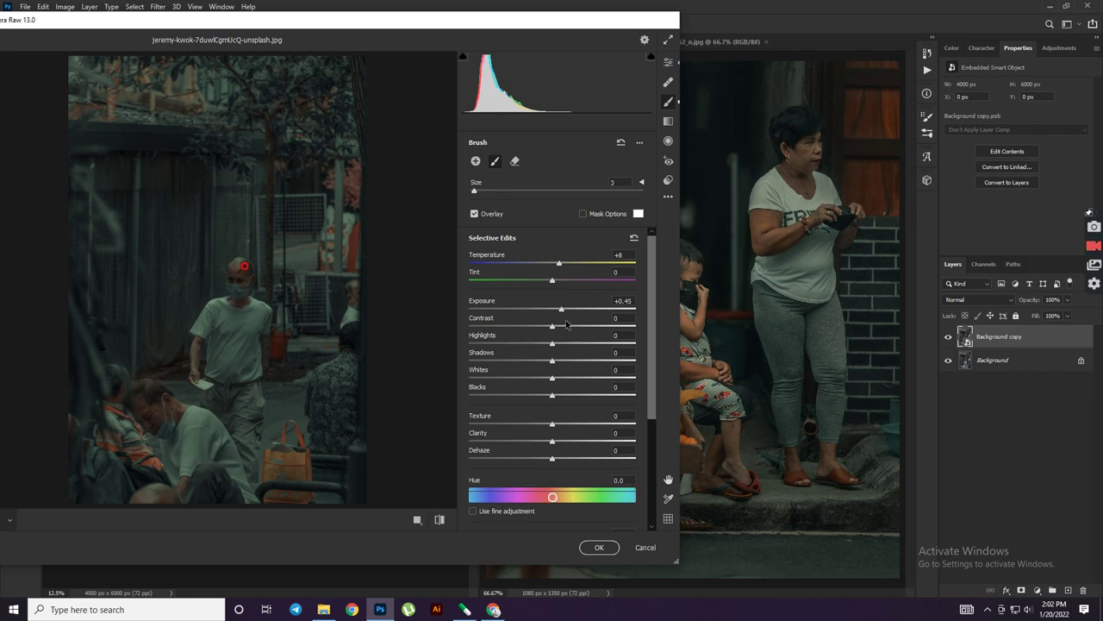
left_click_drag(563, 312, 566, 313)
Set the global Basic Exposure to -0.80
left_click(668, 62)
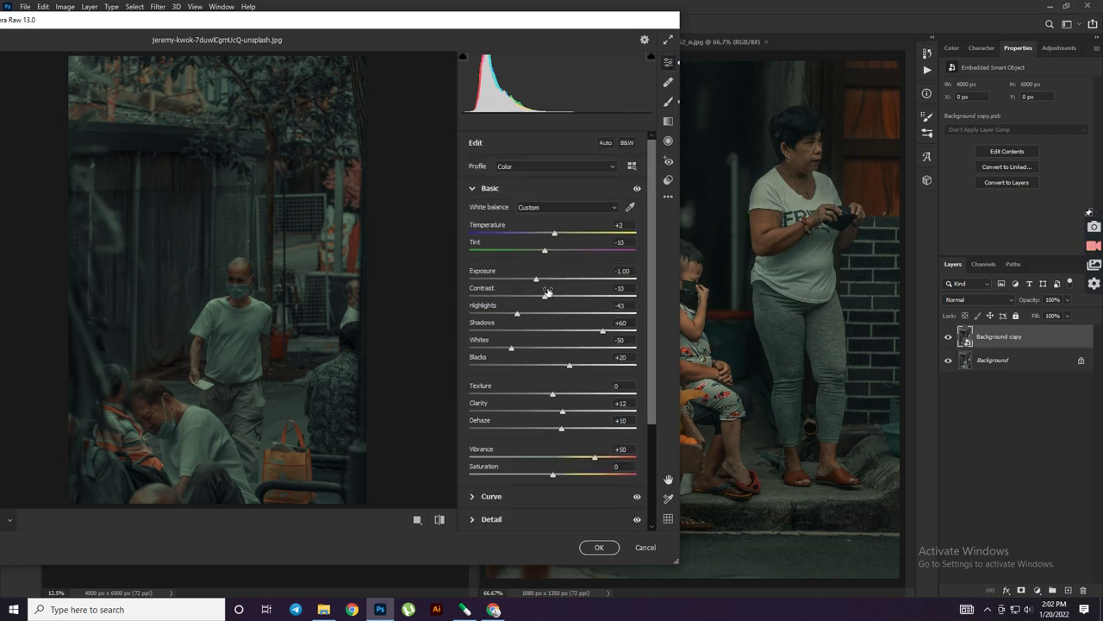
left_click_drag(537, 281, 541, 283)
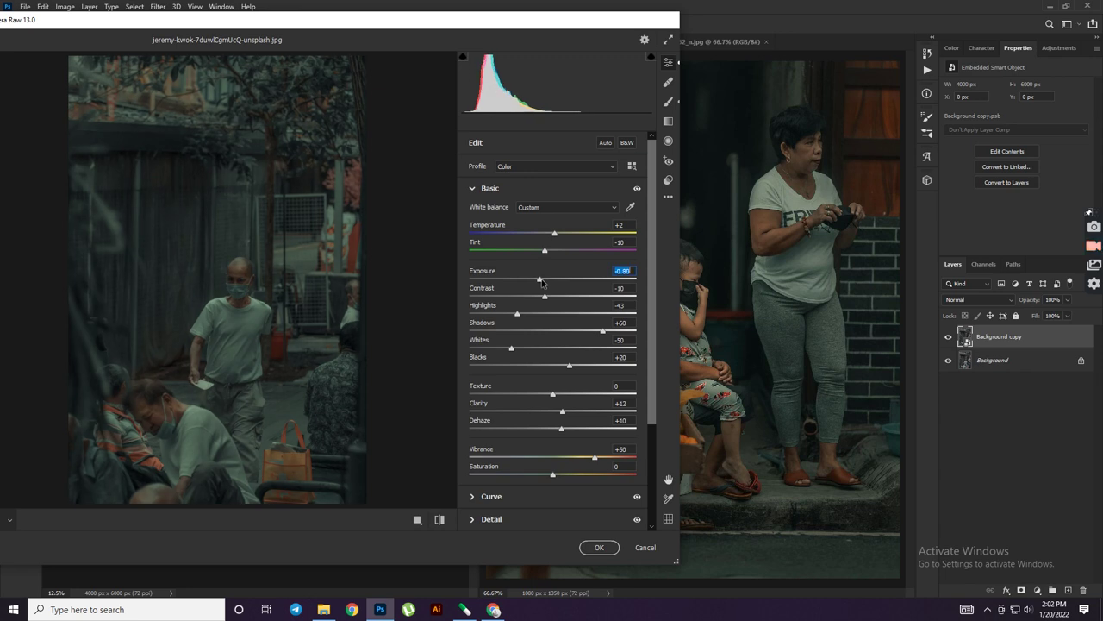
key("Up")
key("Down")
Warm Temperature to +6 and apply the Camera Raw grade with OK
left_click(545, 190)
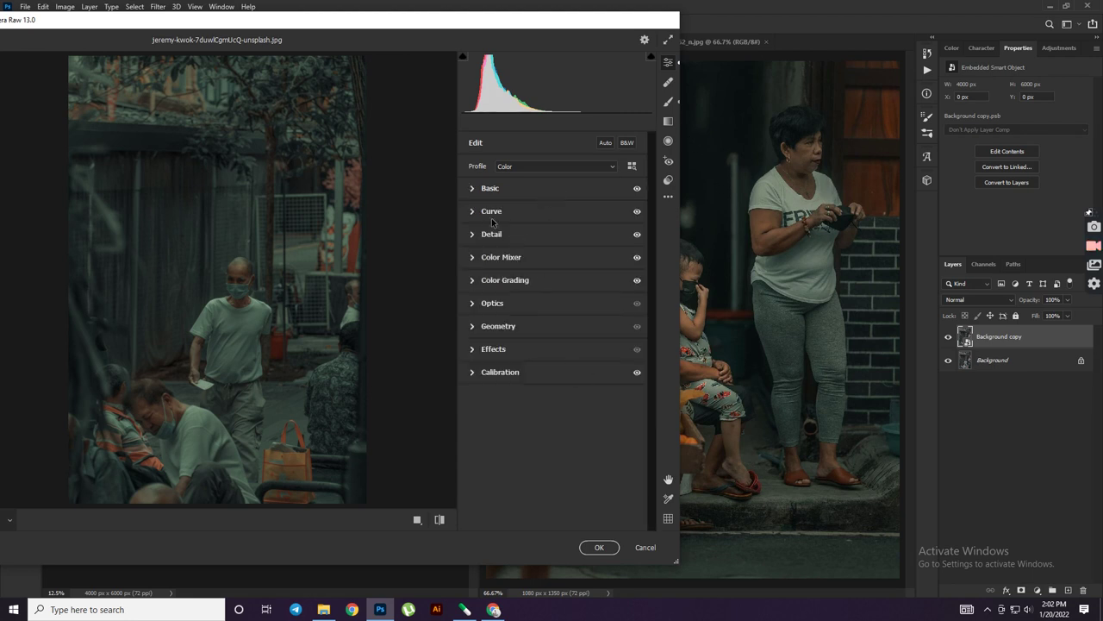
left_click(473, 187)
left_click_drag(556, 236, 558, 236)
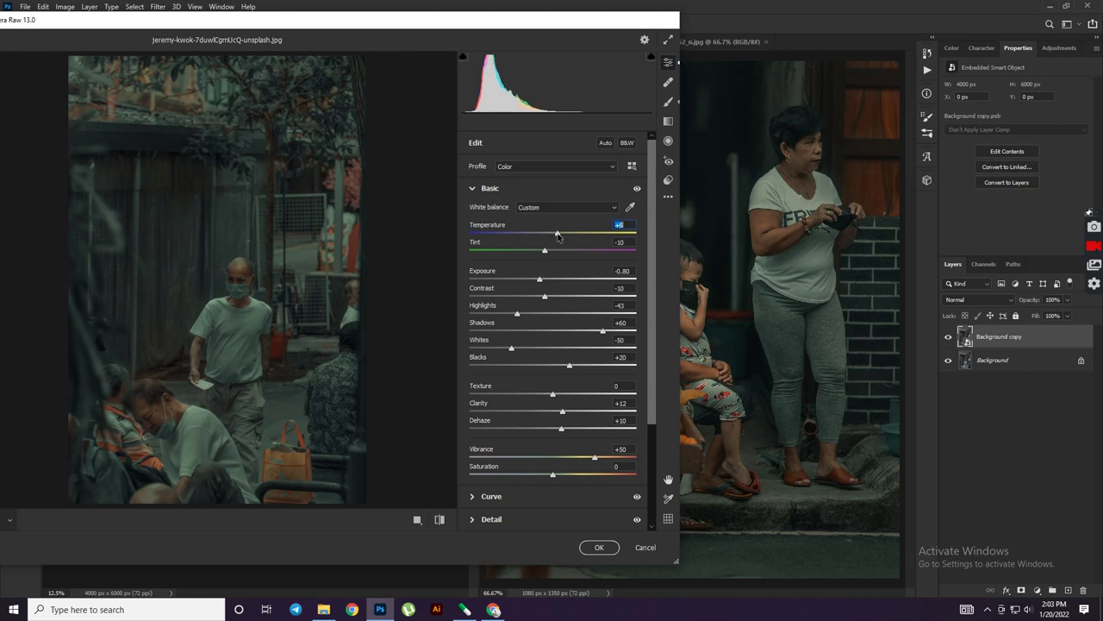
left_click(471, 187)
left_click(600, 550)
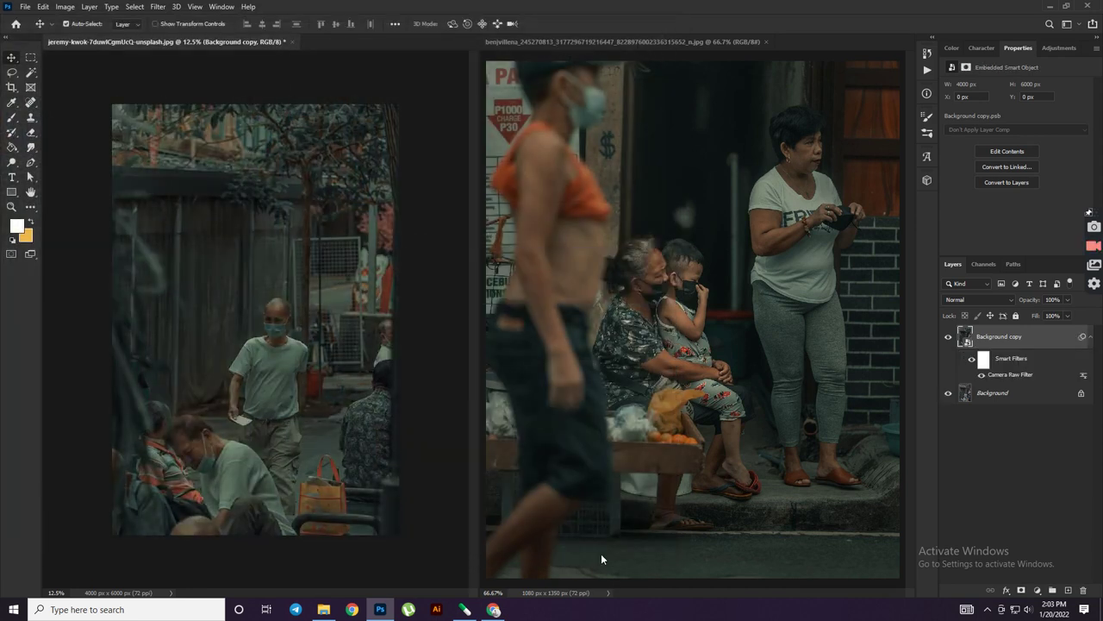
Toggle the graded layer's visibility to compare before and after
left_click(949, 338)
left_click(948, 337)
left_click(948, 337)
left_click(948, 337)
Consolidate the documents into tabs and close the reference photo
left_click(222, 6)
left_click(463, 117)
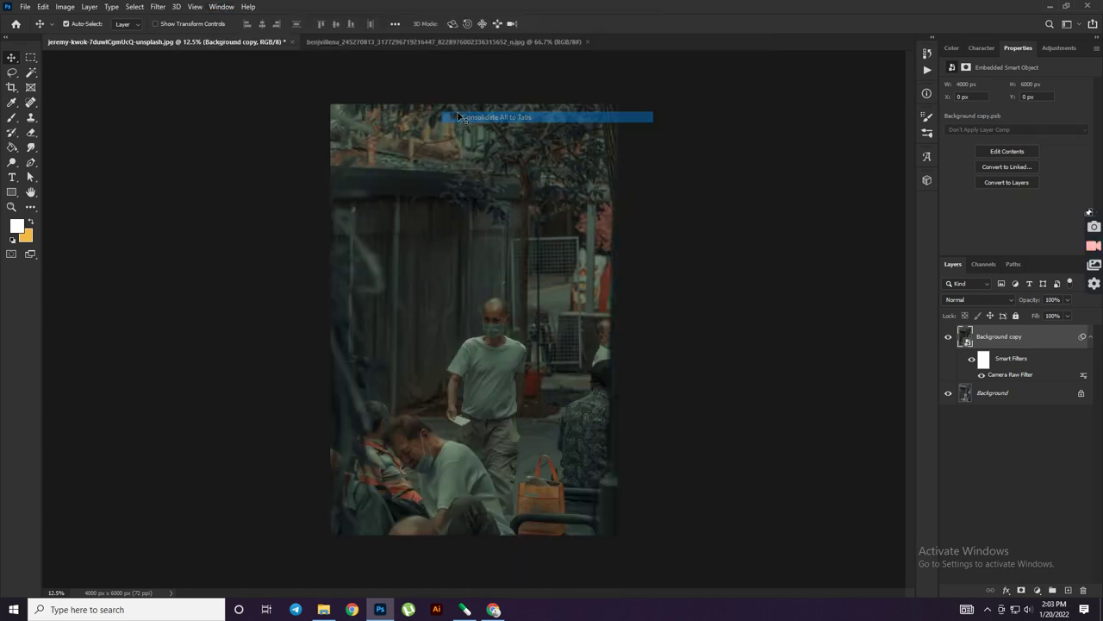
left_click(664, 141)
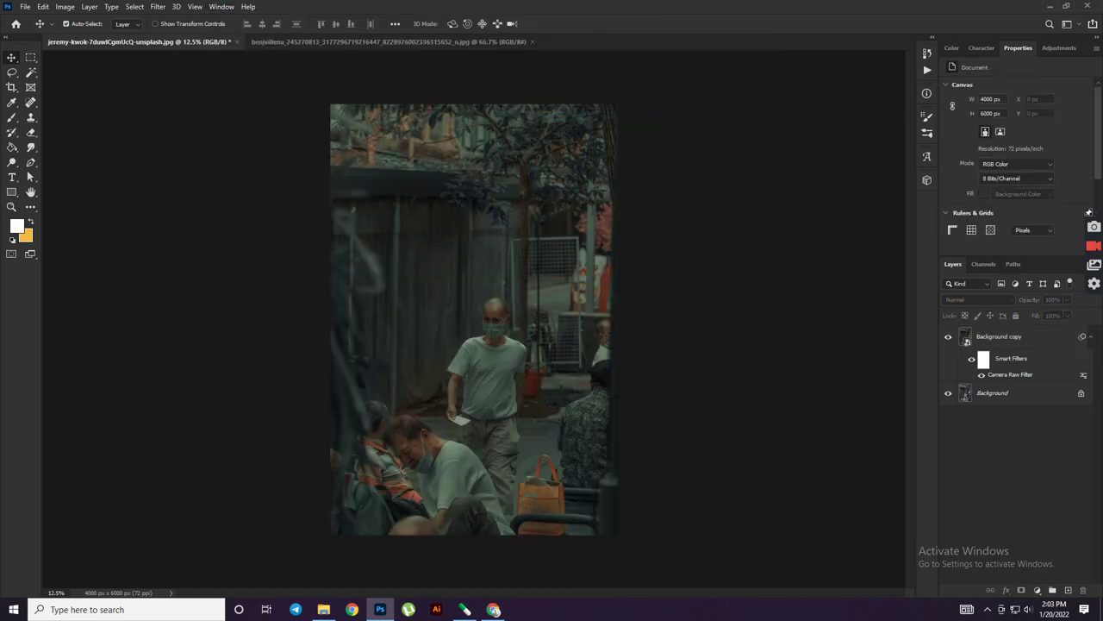
left_click(532, 43)
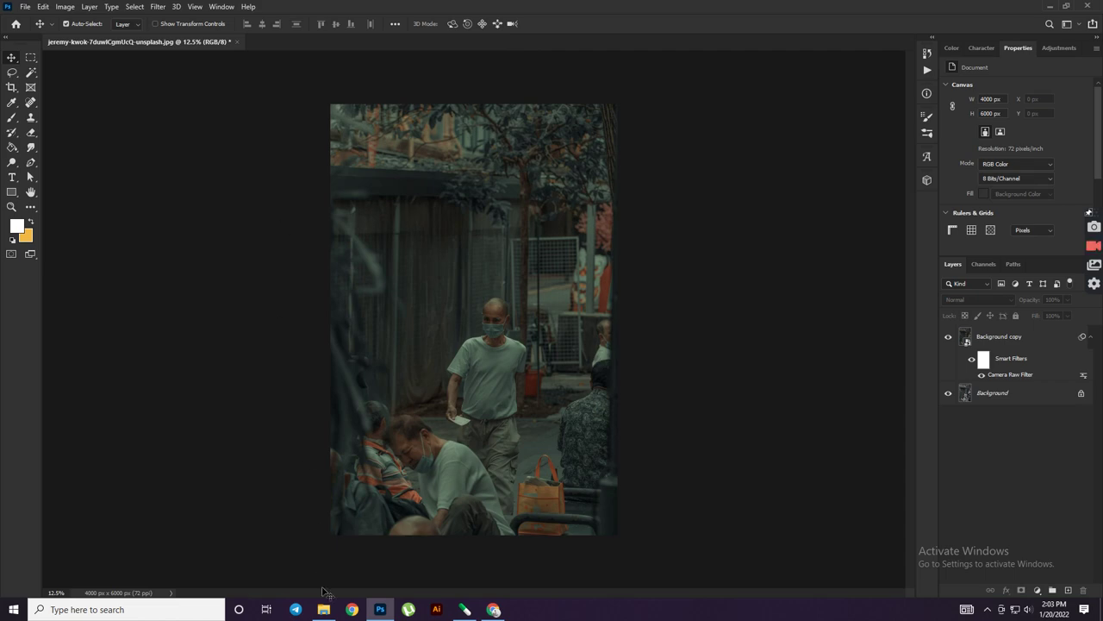
Open the painter photo in Photoshop and duplicate its Background layer
left_click(323, 609)
left_click_drag(255, 142, 366, 579)
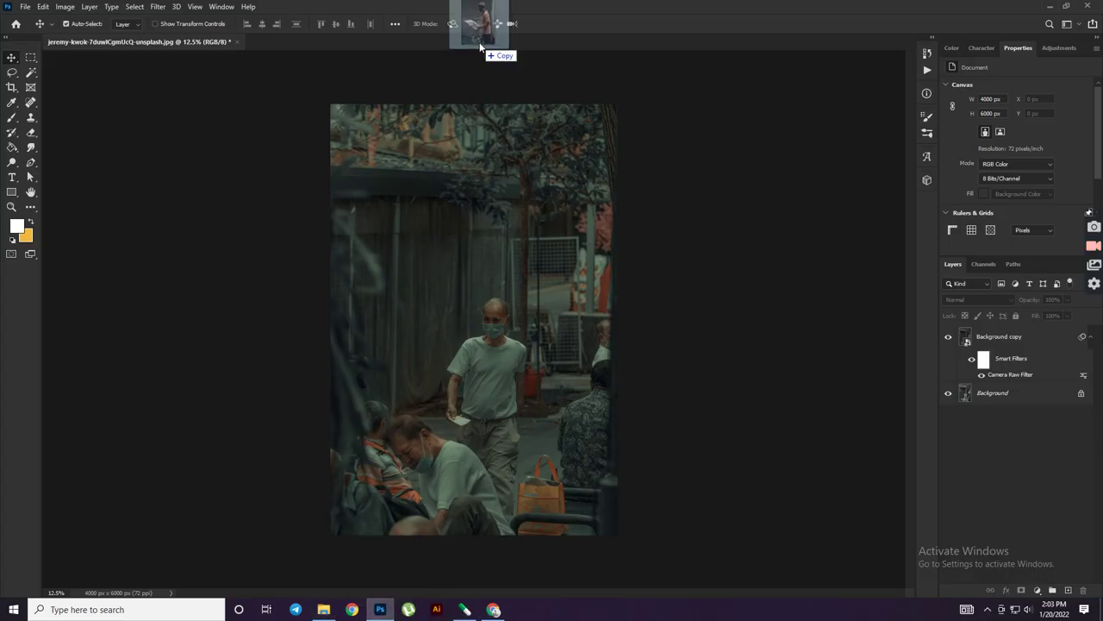
left_click_drag(366, 579, 479, 45)
left_click_drag(1045, 339, 1067, 592)
Convert the background copy to a smart object and launch Camera Raw Filter
right_click(1008, 339)
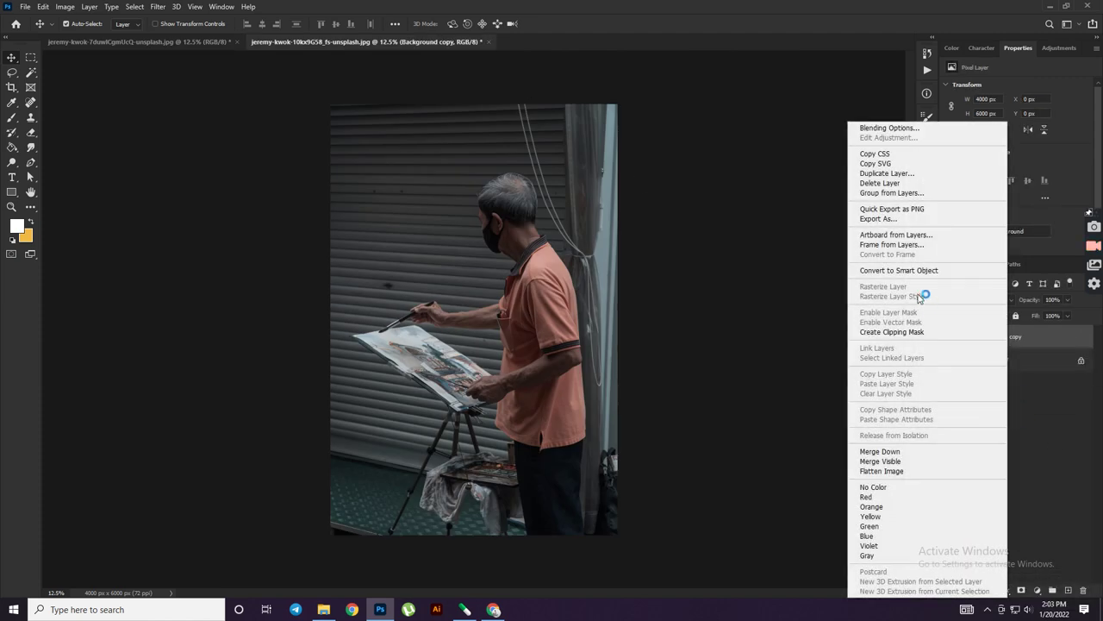
left_click(912, 271)
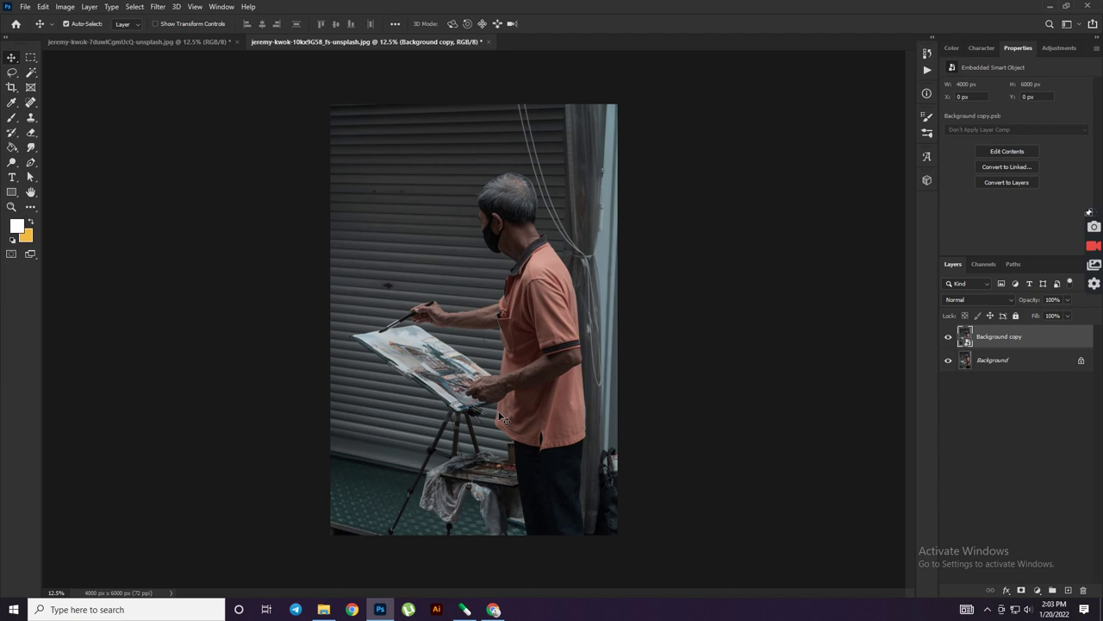
left_click(159, 7)
left_click(184, 76)
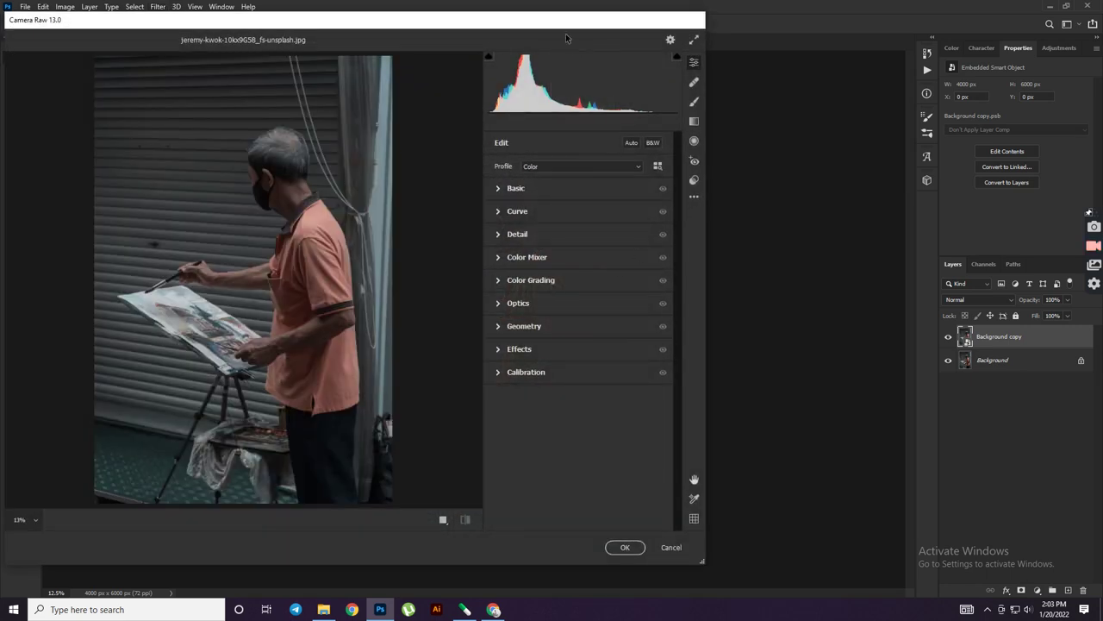
Load the saved moody teal .xmp preset onto the painter photo
left_click_drag(557, 31, 674, 31)
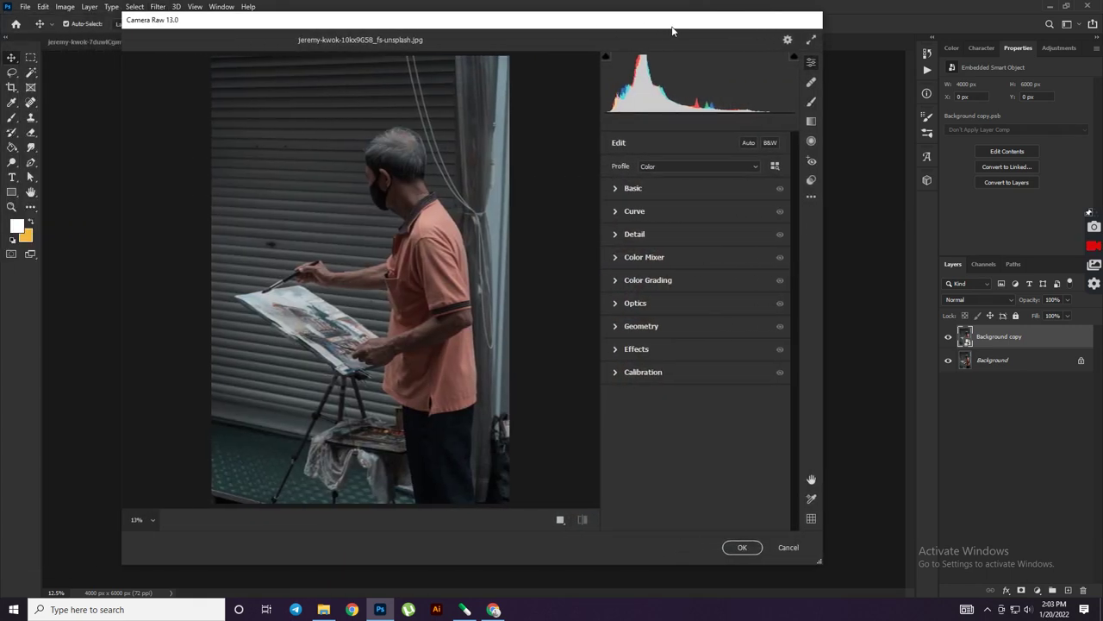
left_click(811, 196)
left_click(838, 330)
left_click(273, 115)
left_click(557, 274)
Raise Exposure to -0.75 and brush warmer, brighter exposure over the man's face
left_click(629, 191)
left_click_drag(678, 281, 687, 285)
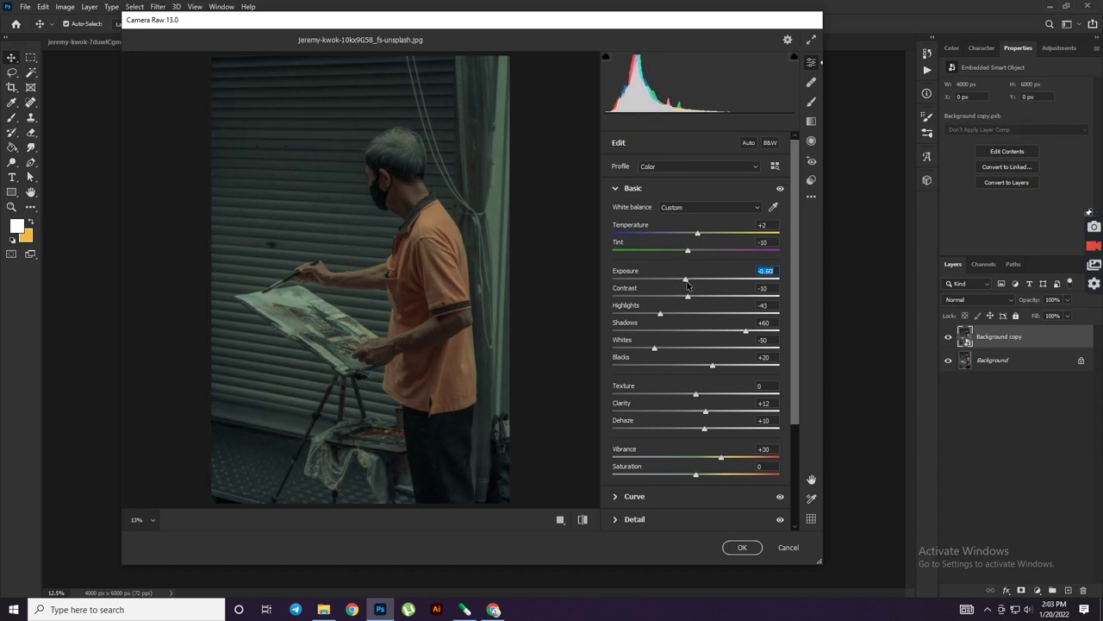
left_click(811, 101)
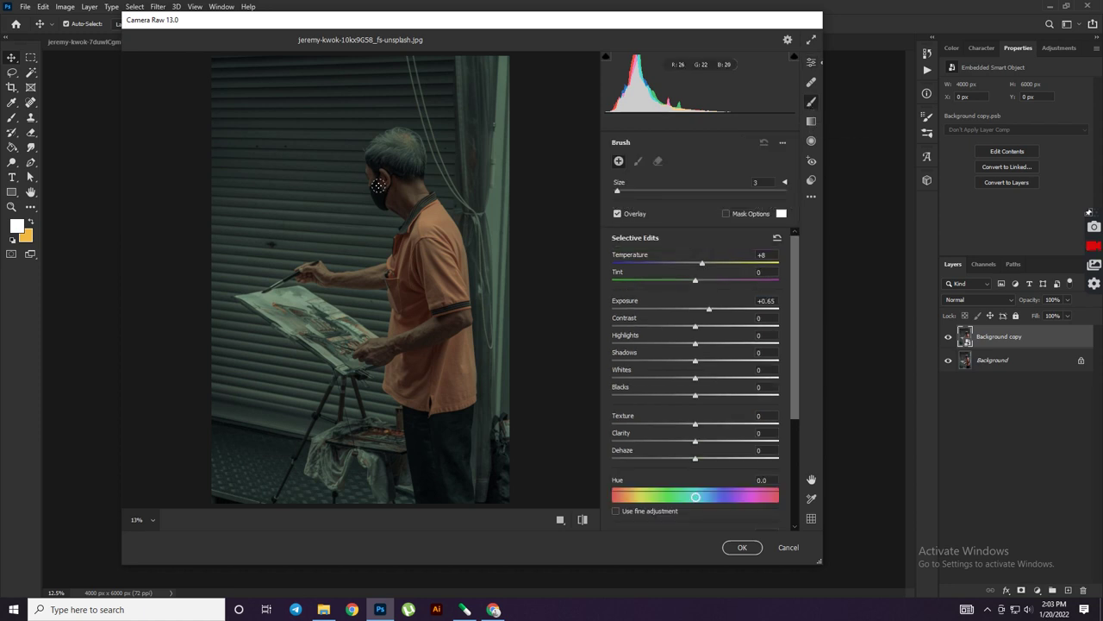
left_click_drag(374, 172, 395, 203)
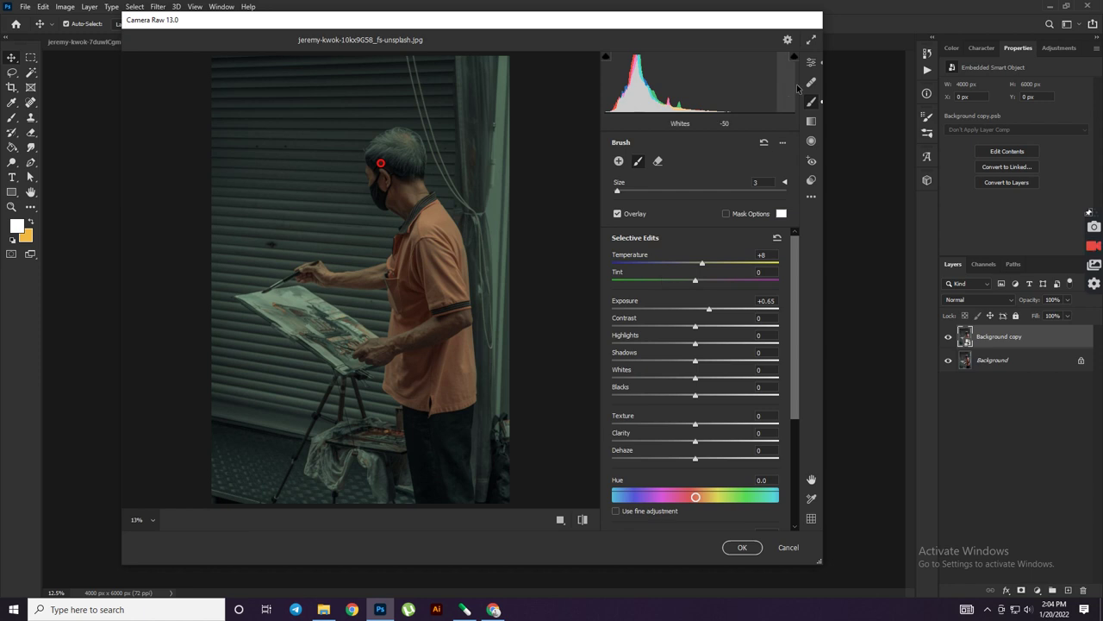
Set Contrast -14, Exposure -0.80, Shadows +79, apply, and compare with the original
left_click(811, 62)
left_click_drag(688, 296, 685, 296)
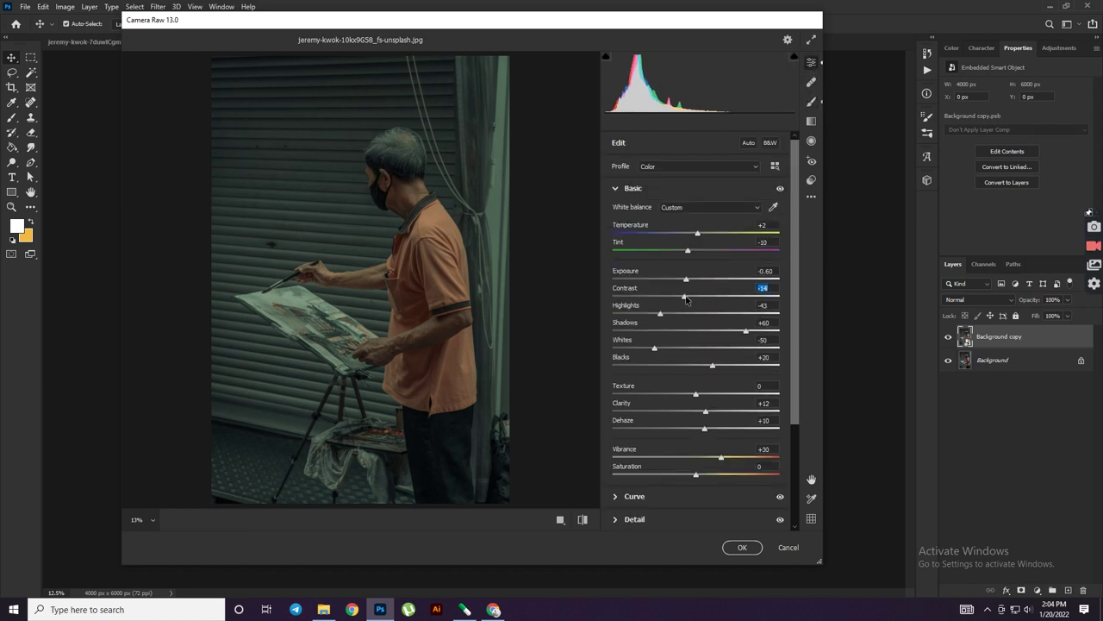
left_click_drag(688, 281, 684, 281)
left_click_drag(746, 334, 762, 337)
left_click(740, 547)
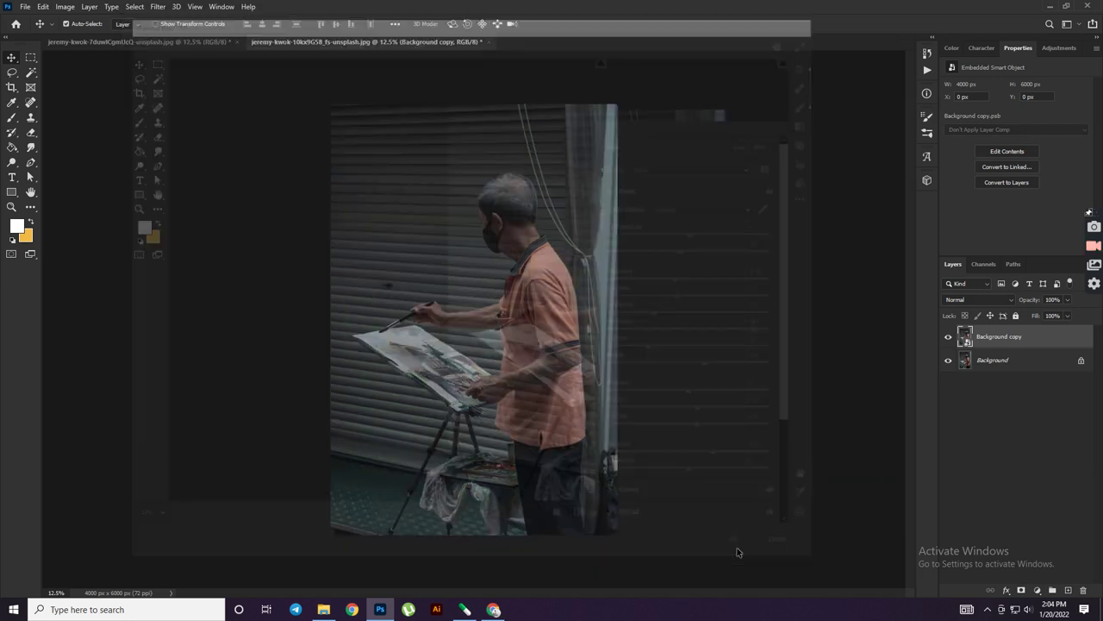
left_click(949, 337)
left_click(948, 337)
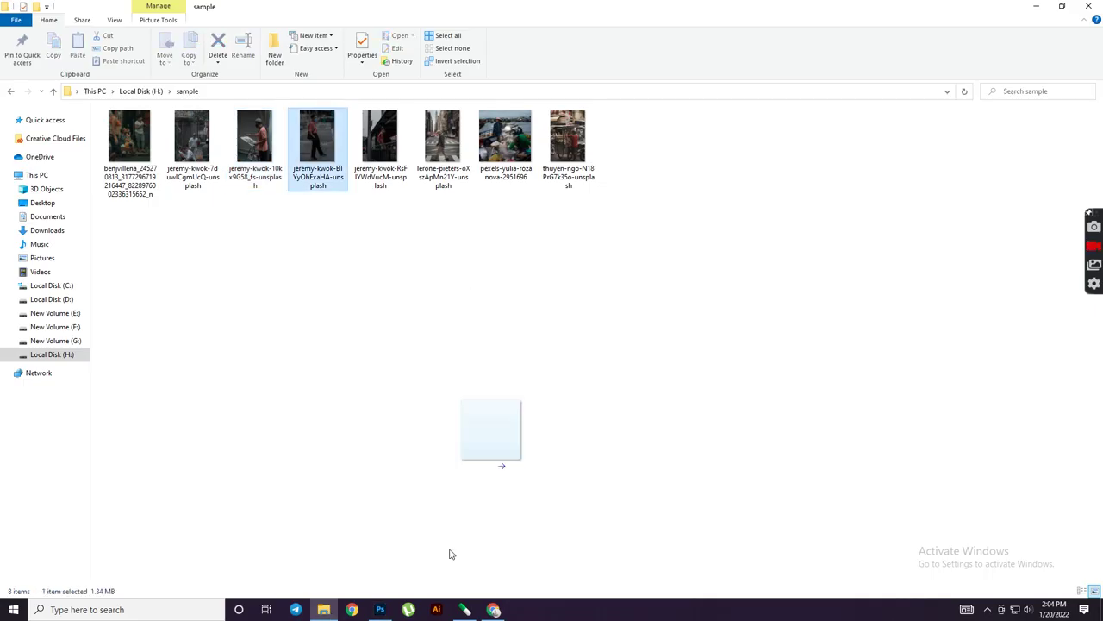
Open the walking-man photo, duplicate it as a smart object, and launch Camera Raw
left_click_drag(315, 138, 575, 191)
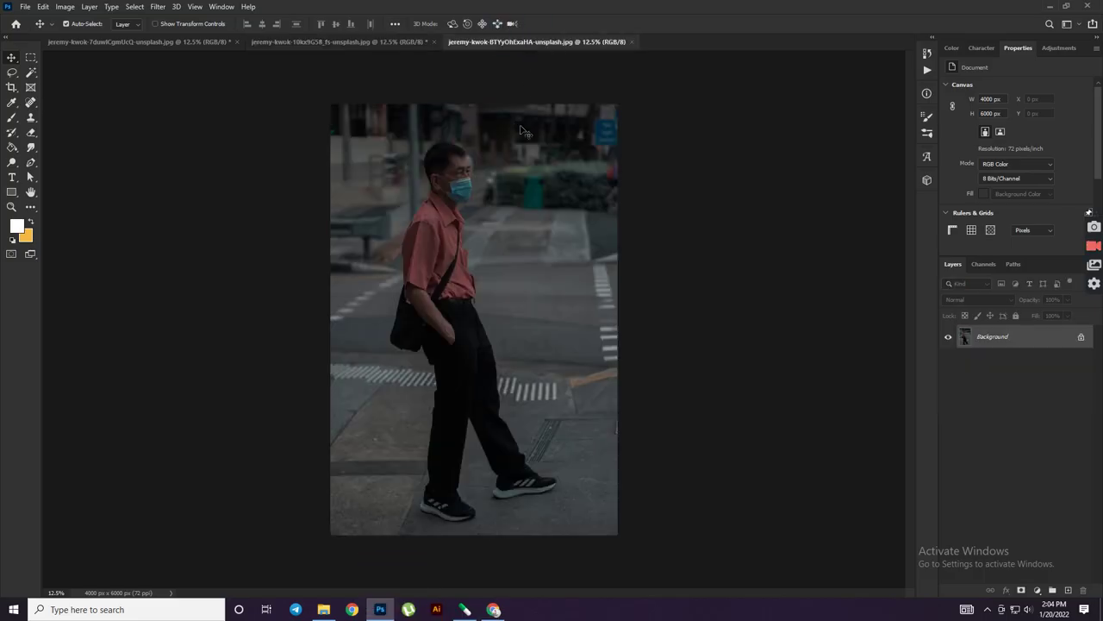
key("ctrl+j")
right_click(972, 337)
left_click(948, 274)
left_click(158, 6)
left_click(188, 76)
Load the saved .xmp preset and raise Exposure to -0.15
left_click(811, 196)
left_click(849, 327)
left_click(564, 272)
left_click_drag(677, 279, 694, 279)
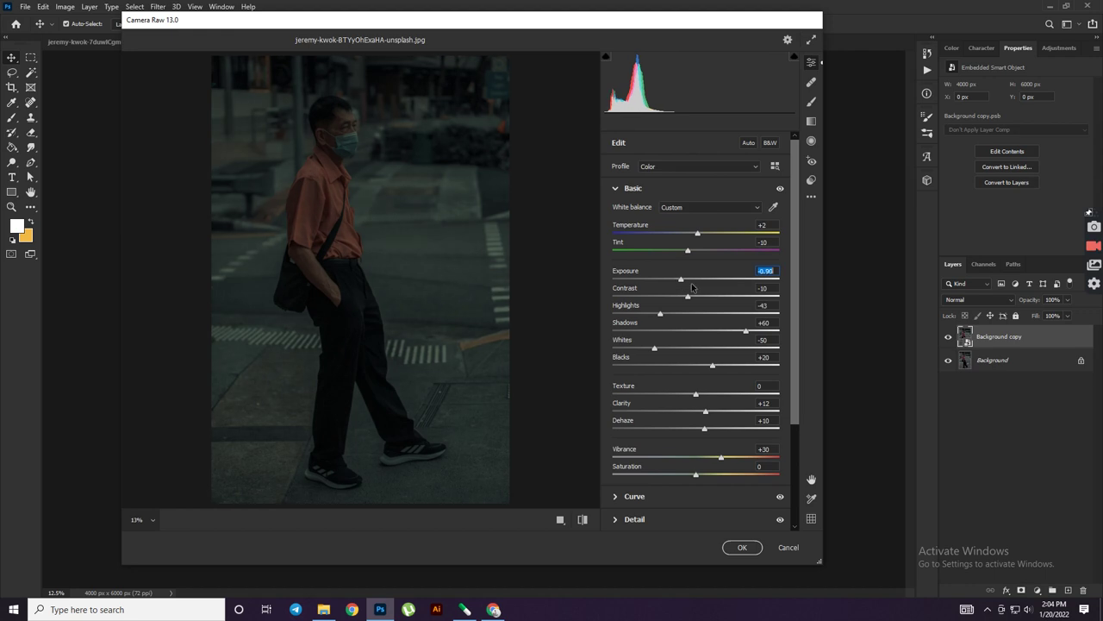
Brush brighter exposure over the man's head, set Exposure +0.05, and apply the grade
left_click(811, 101)
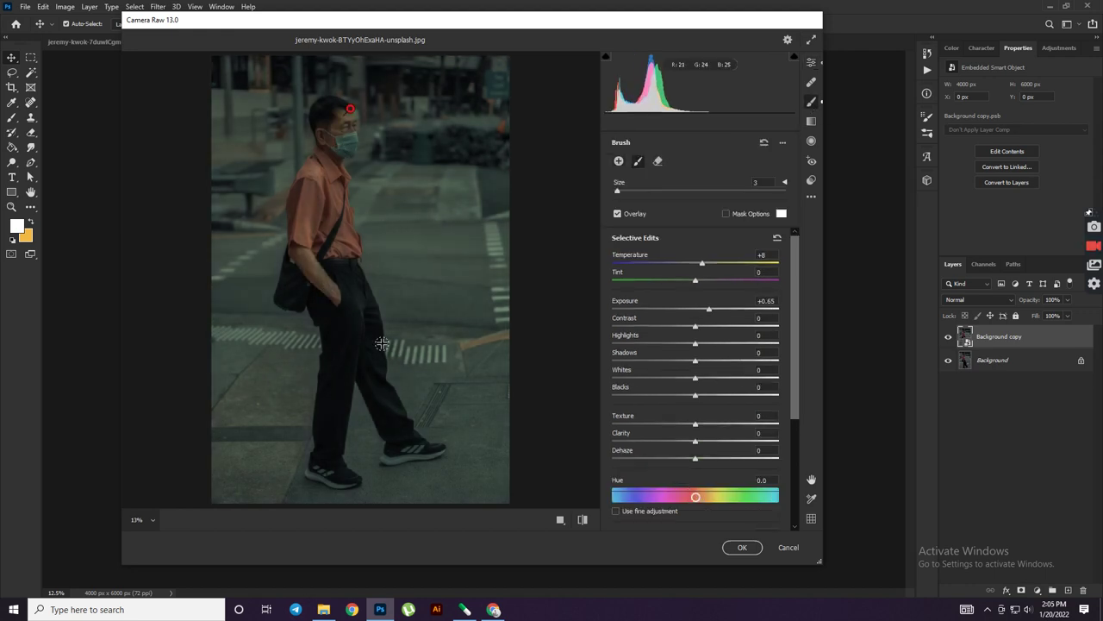
left_click_drag(707, 310, 695, 281)
left_click(811, 101)
left_click_drag(698, 282, 696, 282)
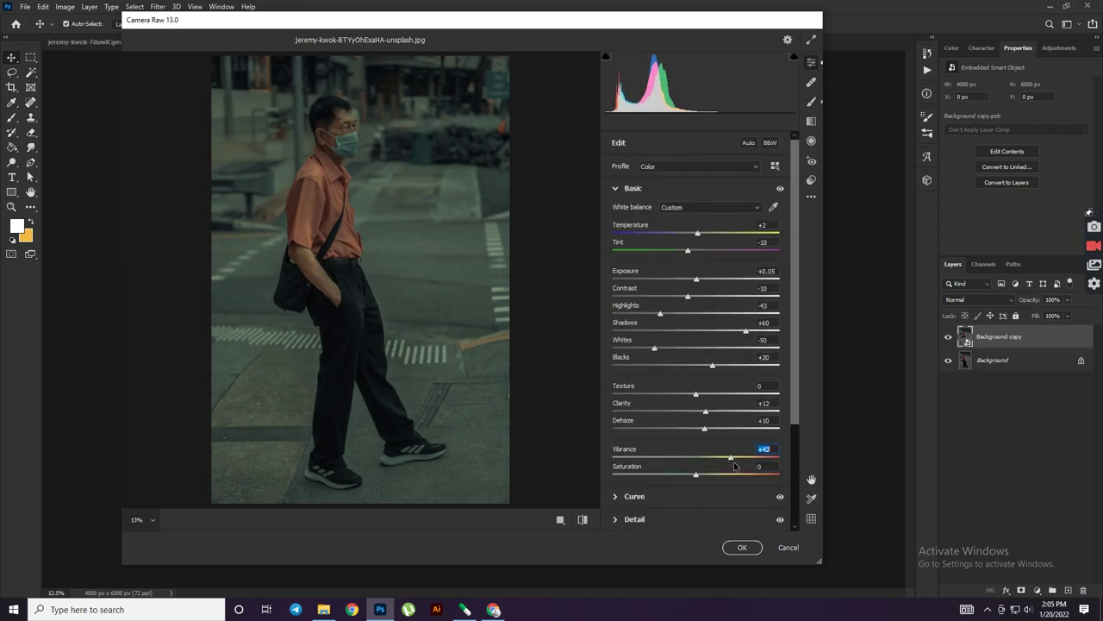
left_click(811, 102)
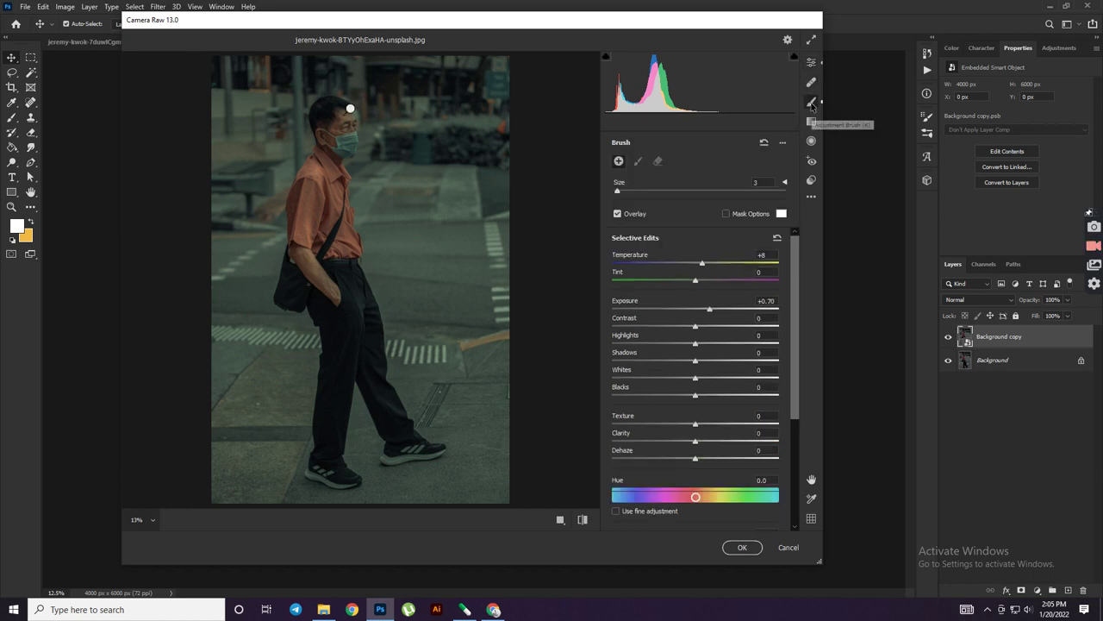
left_click(741, 546)
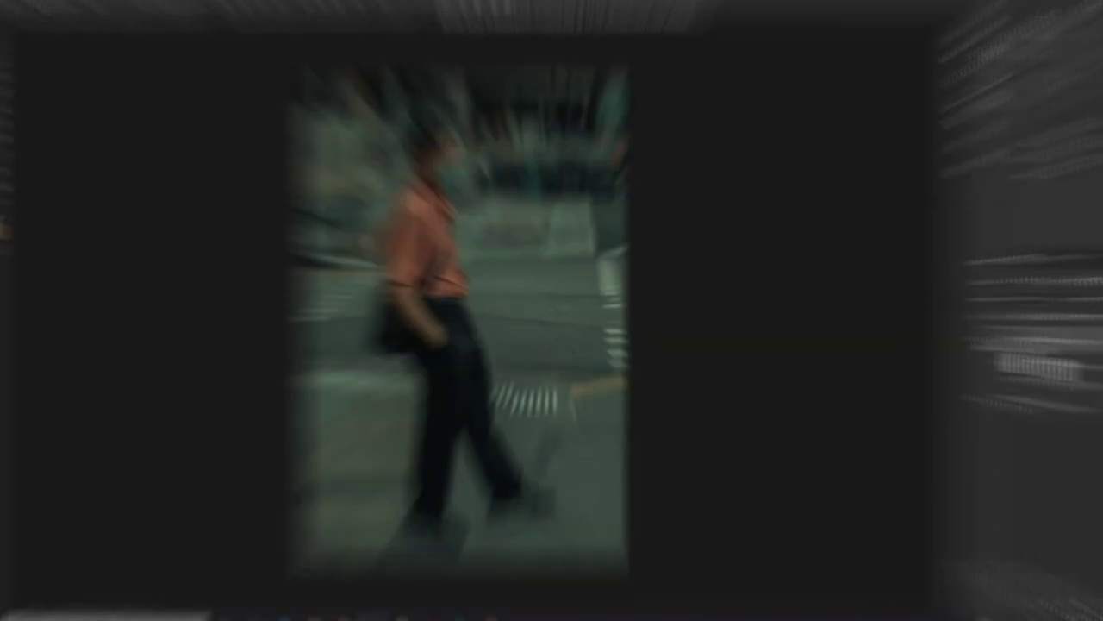
Tile the three graded photos side by side and zoom them out together
left_click(221, 6)
left_click(422, 74)
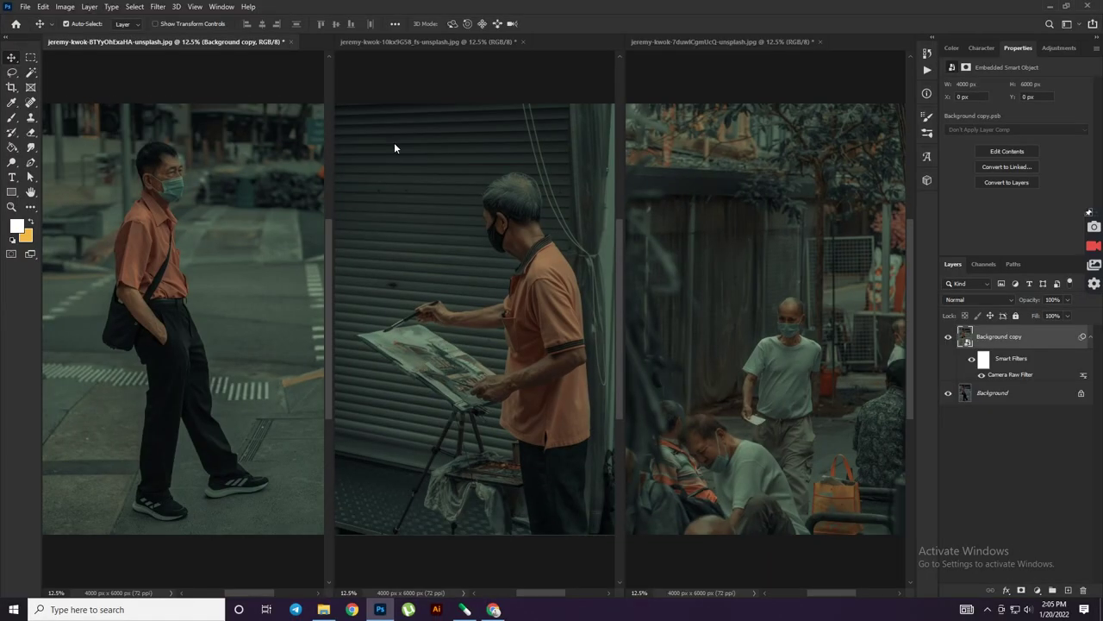
key("z")
left_click(598, 352, "alt+shift")
Return the photos to tabs, fit the view, and drop the railing photo into Photoshop
left_click(218, 6)
left_click(431, 42)
key("v")
key("ctrl+0")
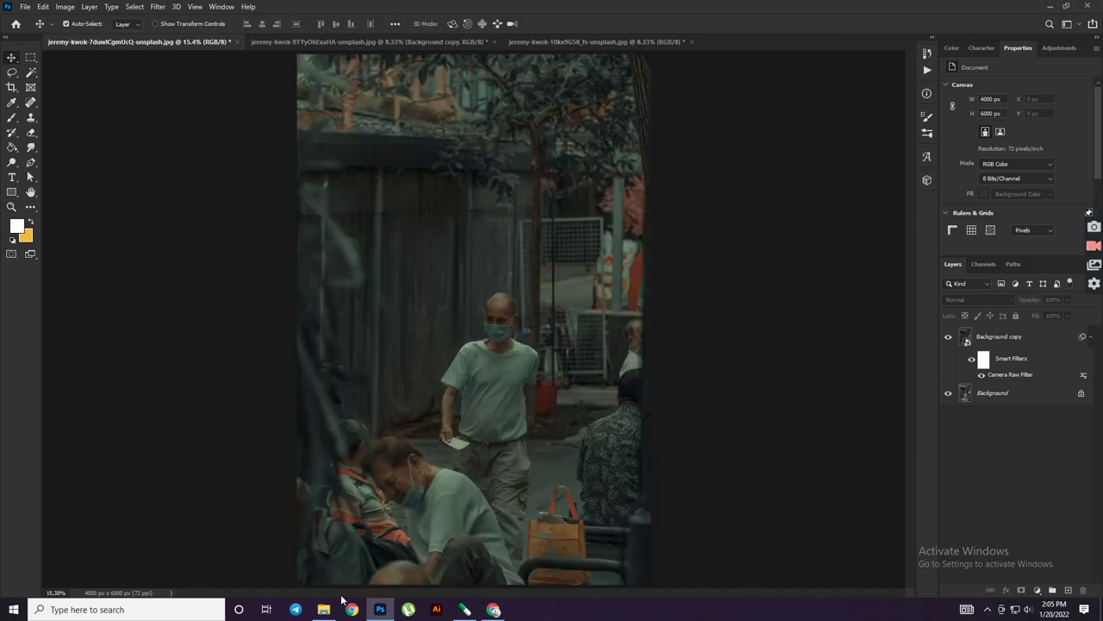
key("alt+Tab")
left_click_drag(382, 135, 532, 348)
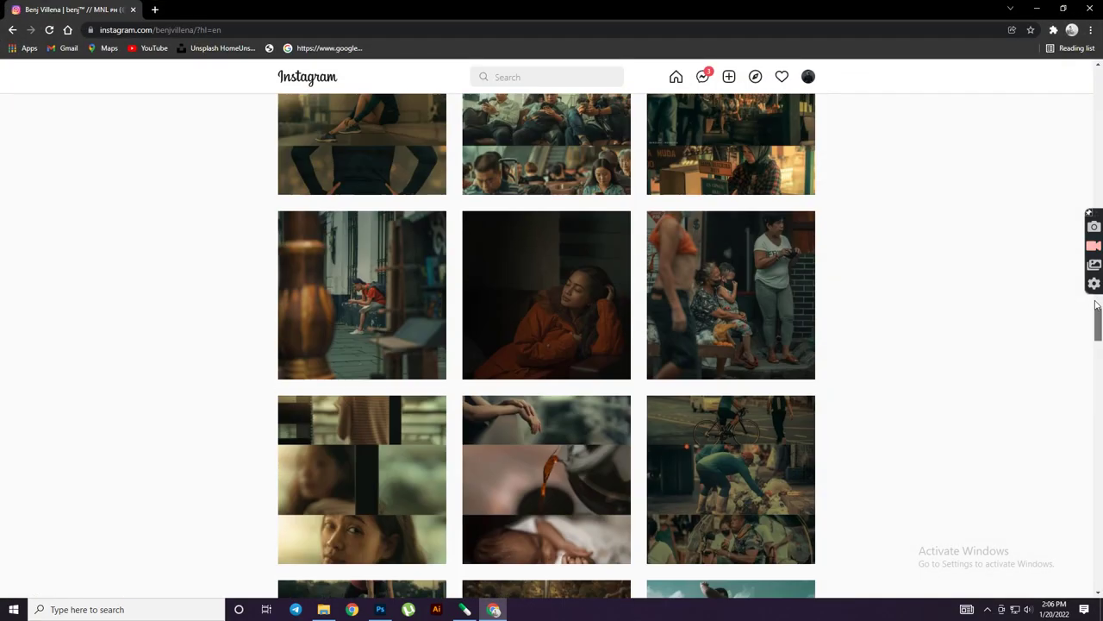
Scroll the reference Instagram feed and view the Homebound post
scroll(1088, 197, "down", 10)
scroll(1077, 143, "down", 10)
scroll(1078, 143, "down", 10)
scroll(1095, 345, "down", 10)
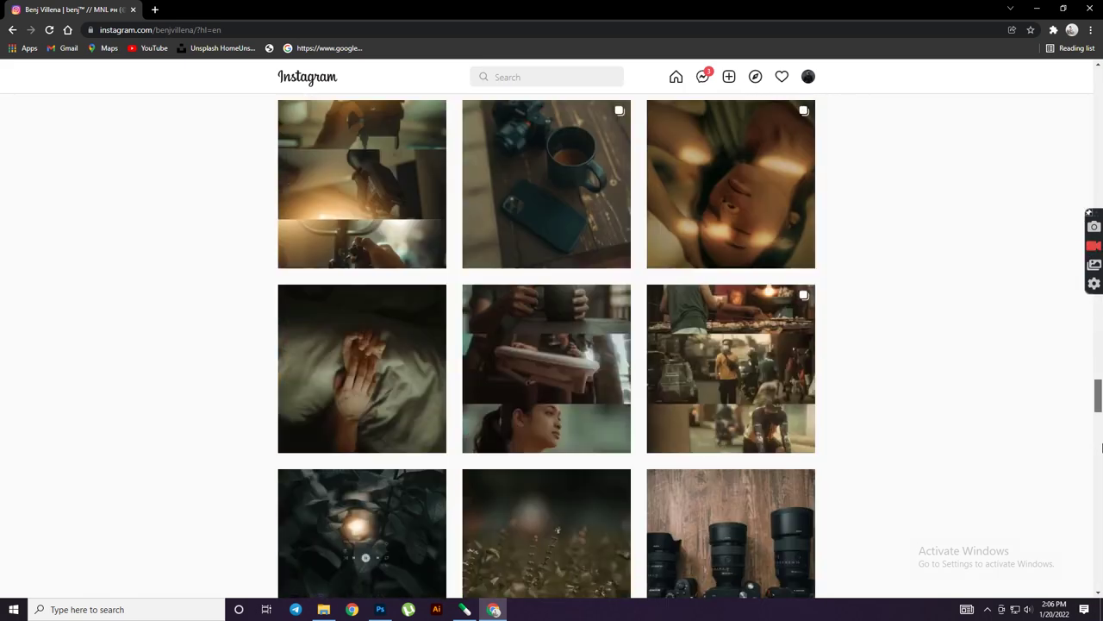
left_click(364, 288)
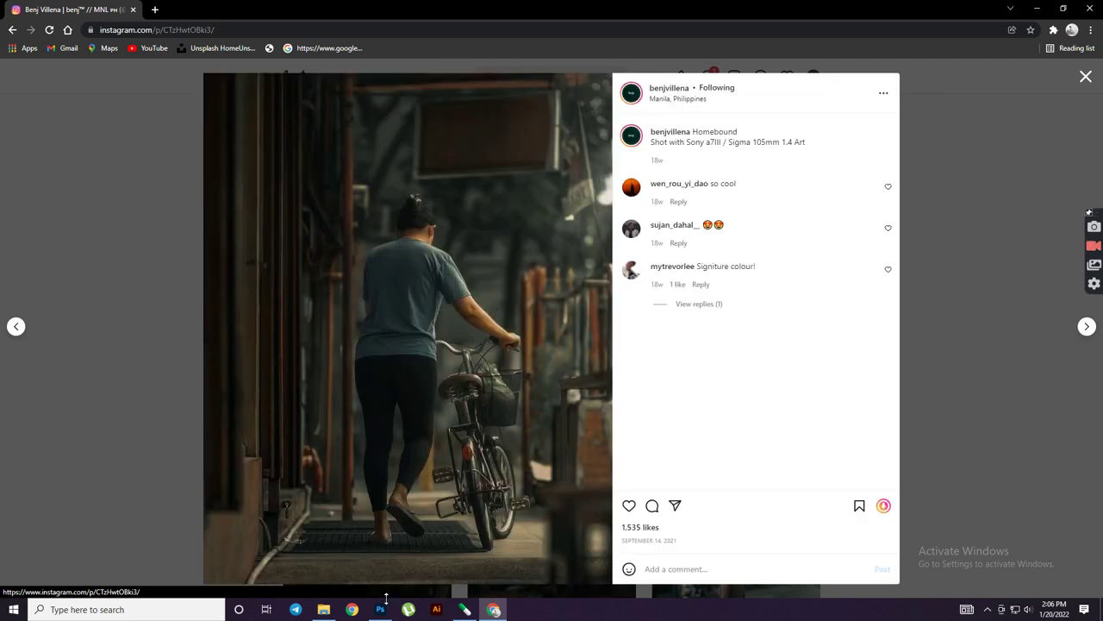
Convert the railing photo's layer copy to a smart object and launch Camera Raw
left_click(382, 608)
right_click(1041, 337)
left_click(703, 403)
left_click(157, 6)
left_click(186, 79)
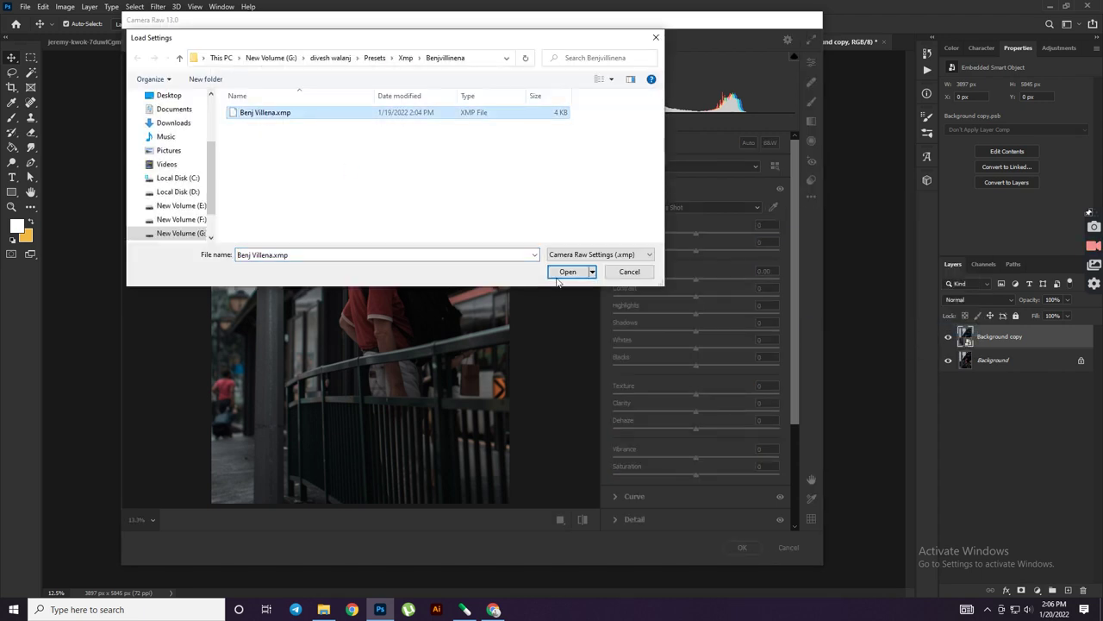
Load the moody teal preset, brush-brighten the face, apply the Camera Raw filter, and add Layer 1
left_click(569, 271)
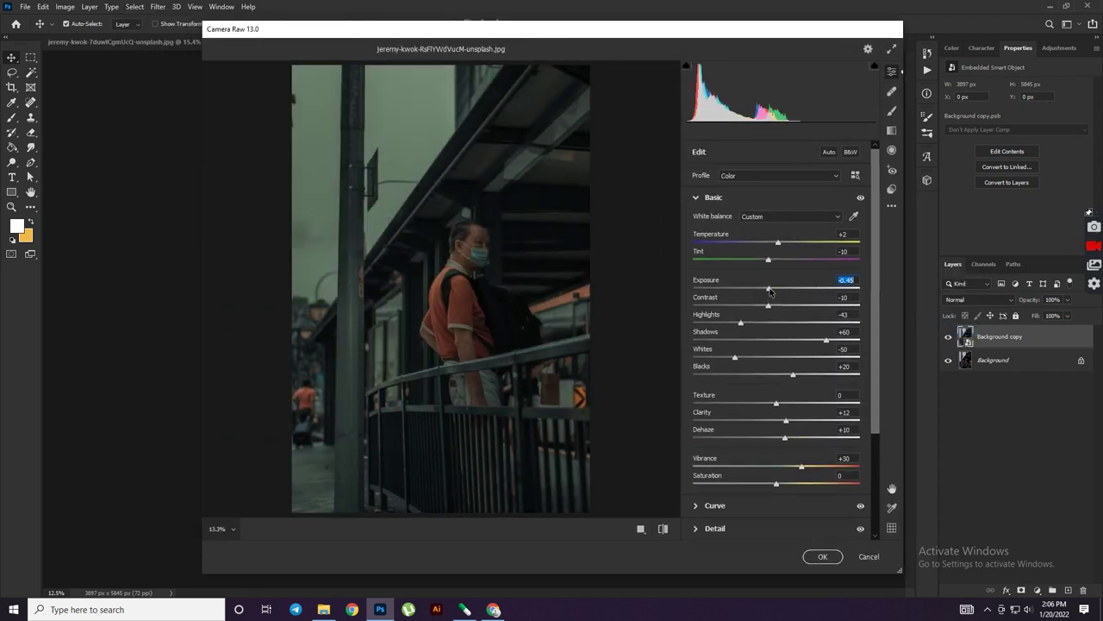
left_click(892, 110)
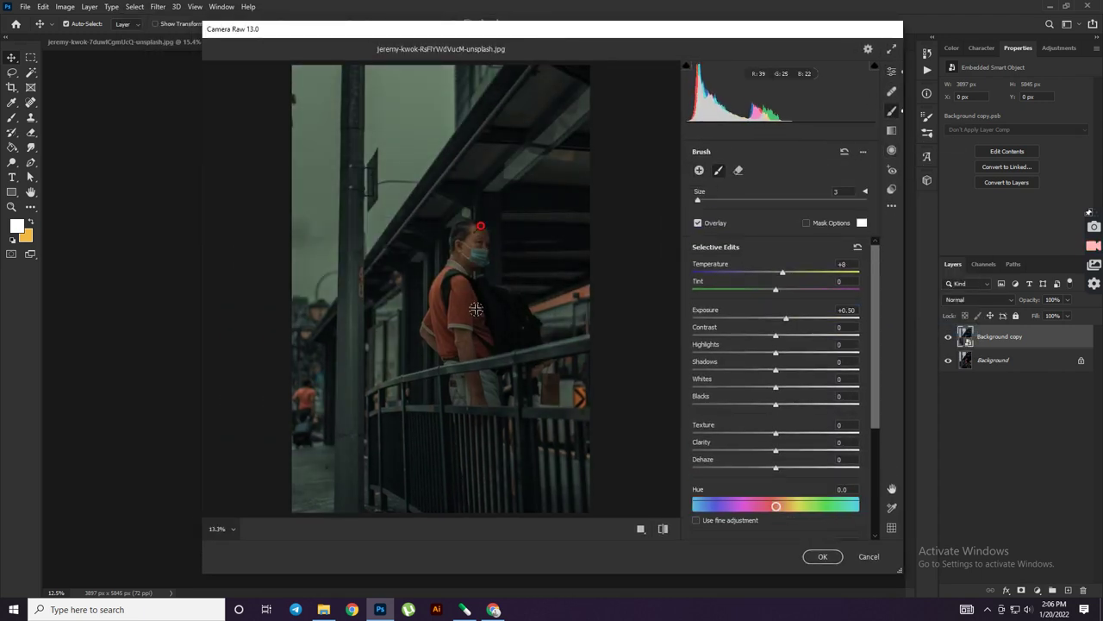
left_click(823, 556)
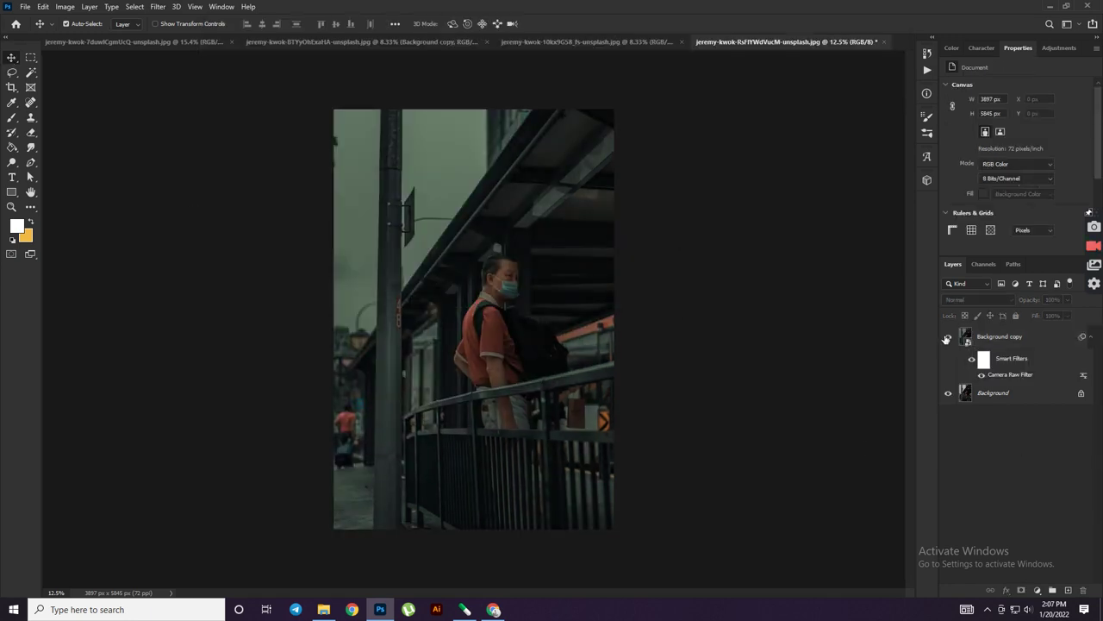
left_click(1068, 591)
Paint a soft white spot on the new layer and scale it into a large glow
key("b")
left_click(524, 306)
key("v")
key("ctrl+t")
left_click_drag(574, 342, 414, 258)
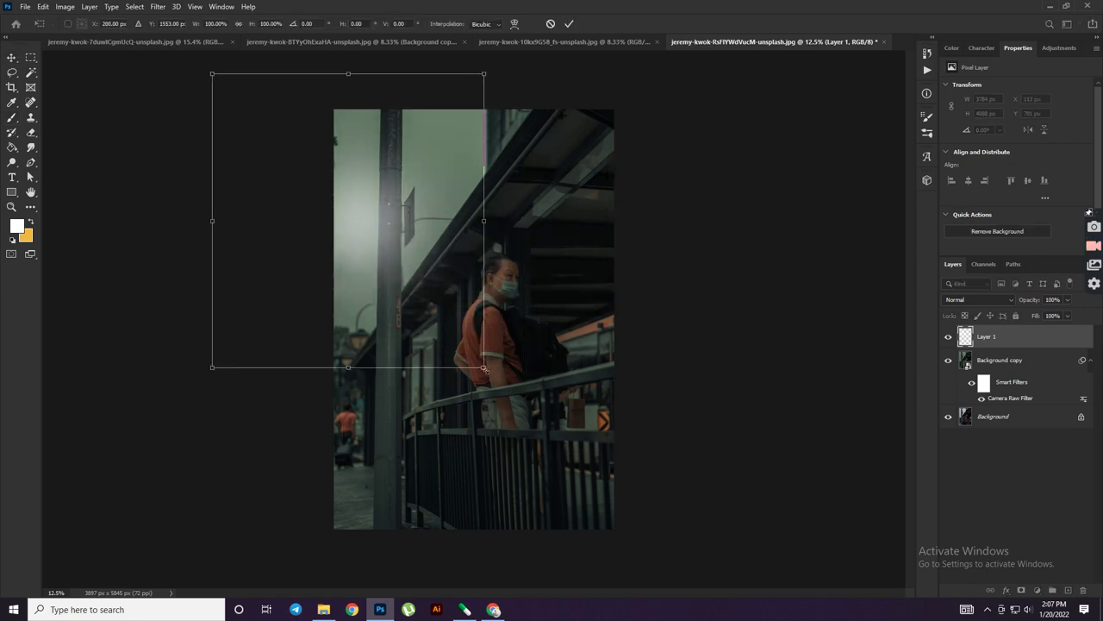
left_click_drag(483, 370, 656, 591)
left_click_drag(513, 468, 467, 399)
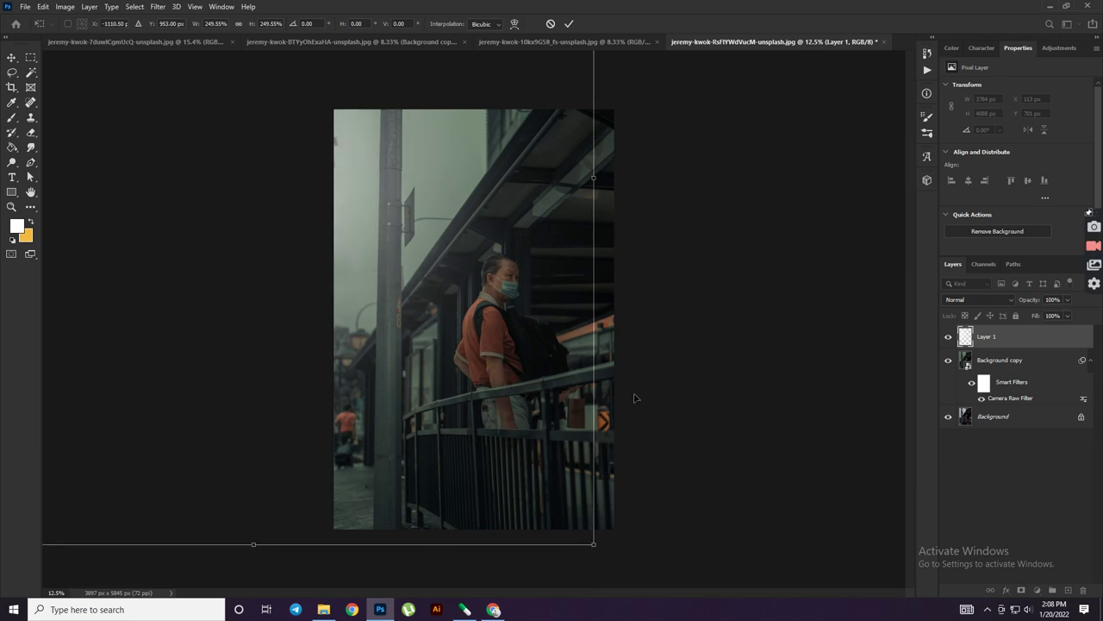
left_click_drag(594, 177, 614, 177)
left_click(569, 25)
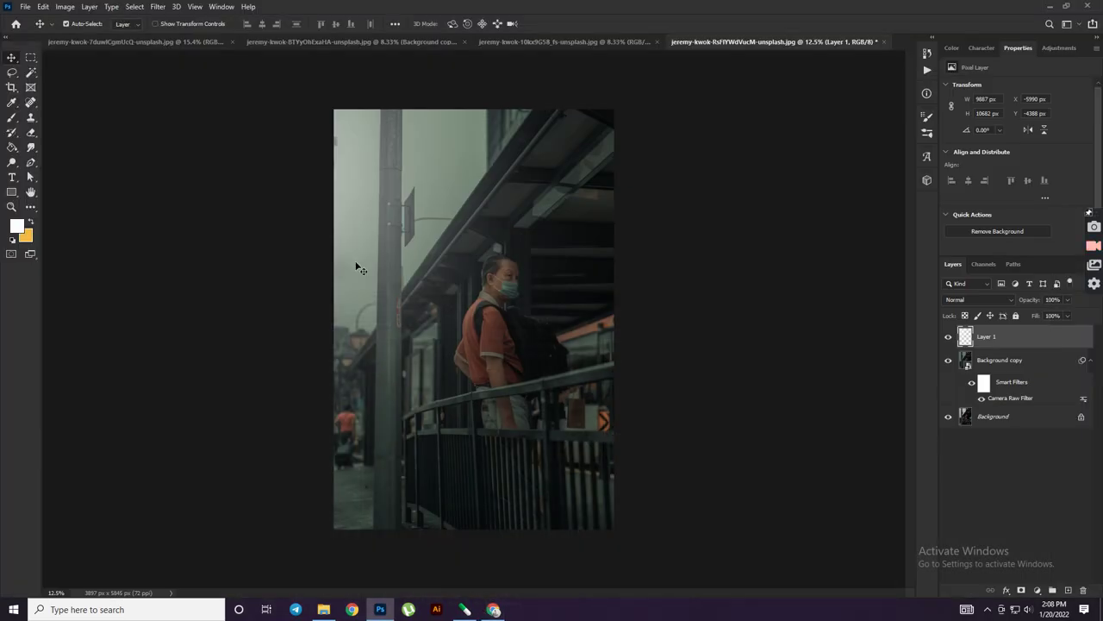
Reposition the glow over the photo and set its blend mode to Screen
left_click_drag(357, 264, 346, 200)
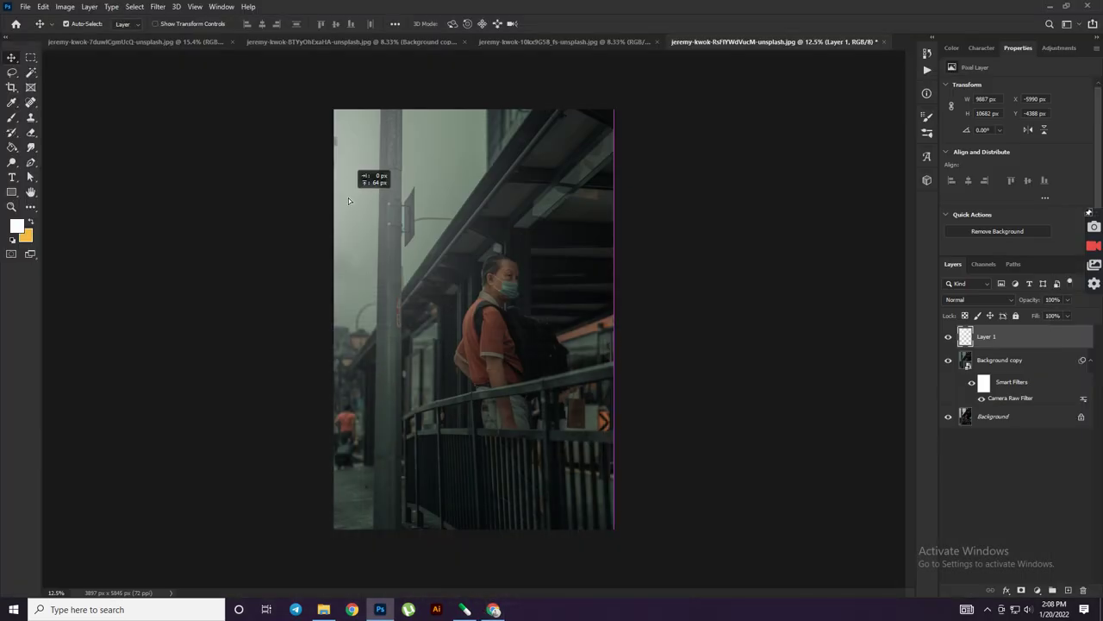
left_click(978, 300)
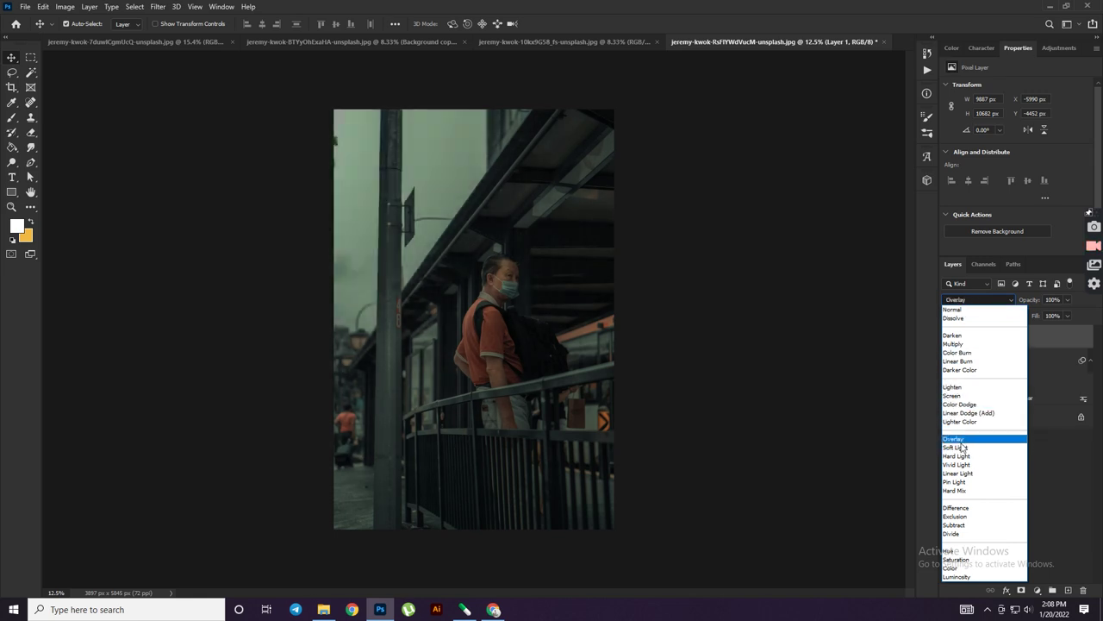
left_click(960, 396)
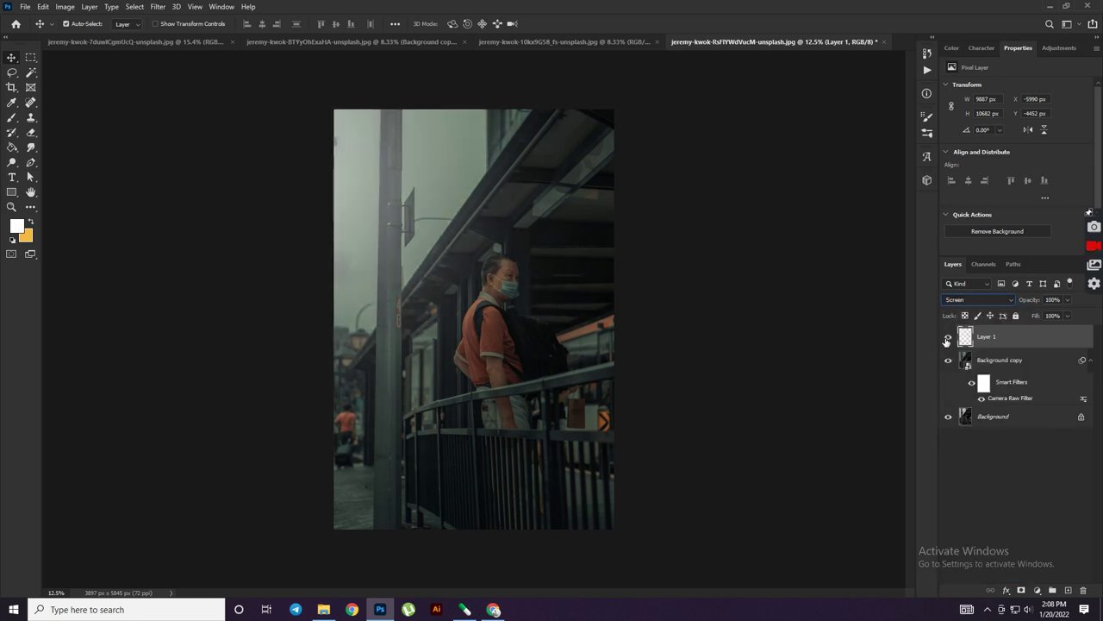
left_click(771, 372)
Open the crosswalk photo, duplicate its Background layer, and convert the copy to a smart object
key("alt+Tab")
left_click_drag(443, 151, 862, 41)
left_click_drag(1000, 337, 1053, 591)
right_click(1000, 336)
left_click(919, 273)
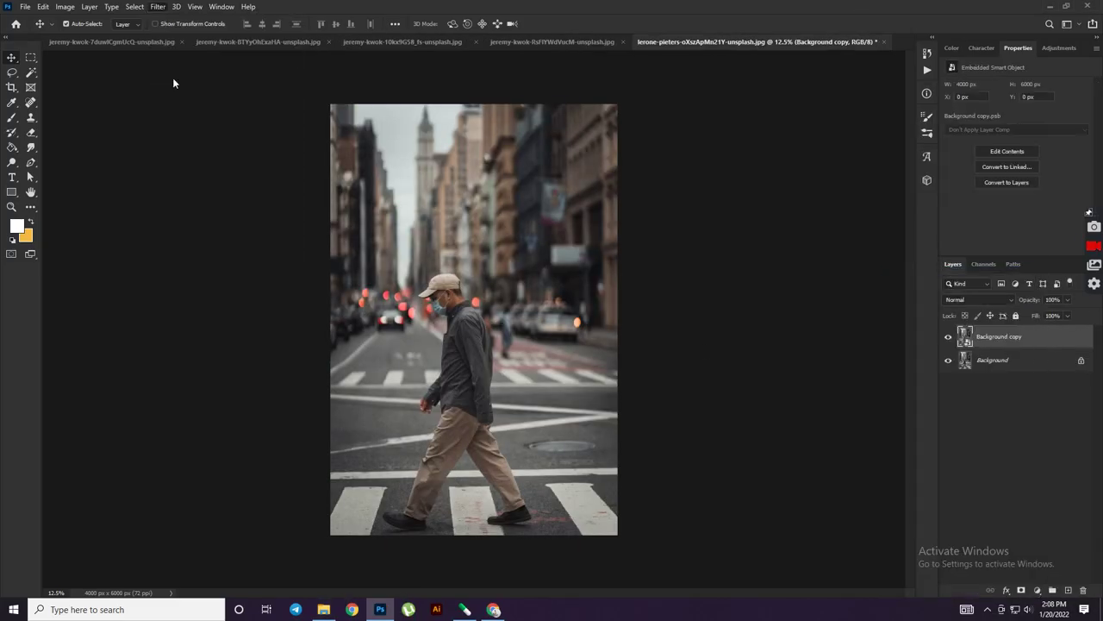
In Camera Raw, load the moody teal preset, lower contrast, and raise exposure slightly
key("ctrl+shift+a")
left_click(891, 205)
left_click(972, 339)
left_click(648, 278)
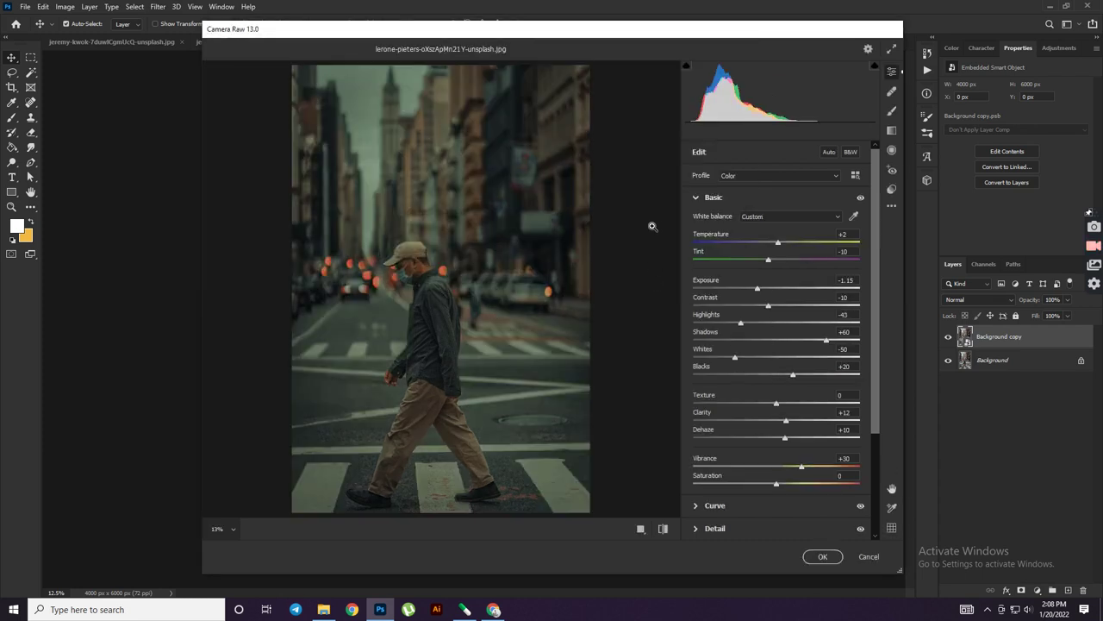
left_click(759, 306)
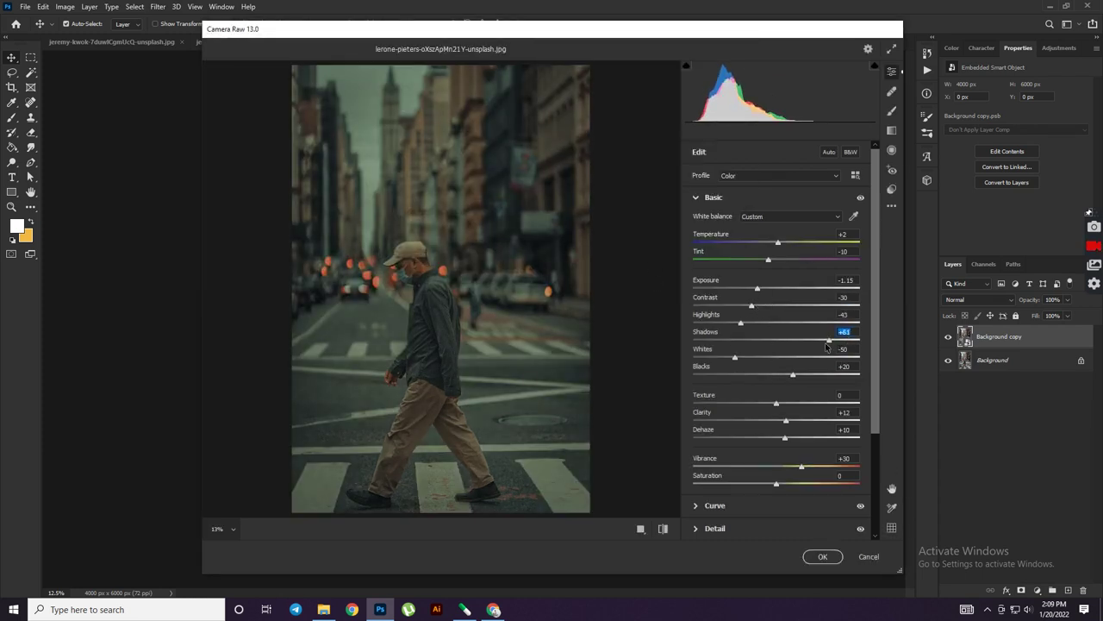
left_click_drag(757, 288, 765, 287)
Brighten the man's cap with a brush mask; set Shadows to about -4 and Blacks to +3
left_click(891, 110)
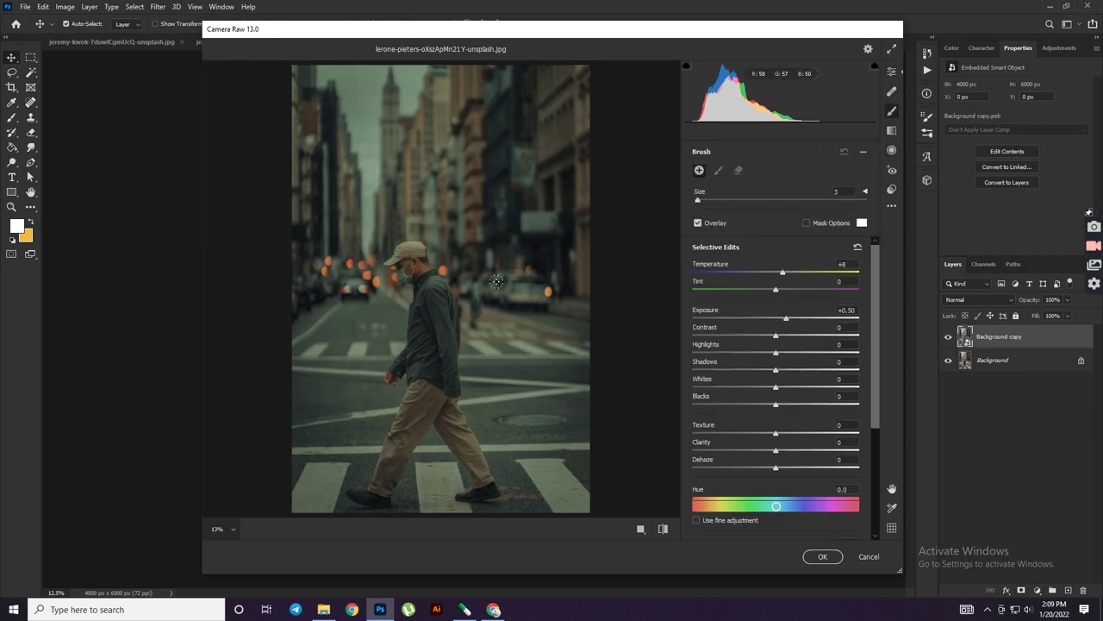
left_click(422, 268)
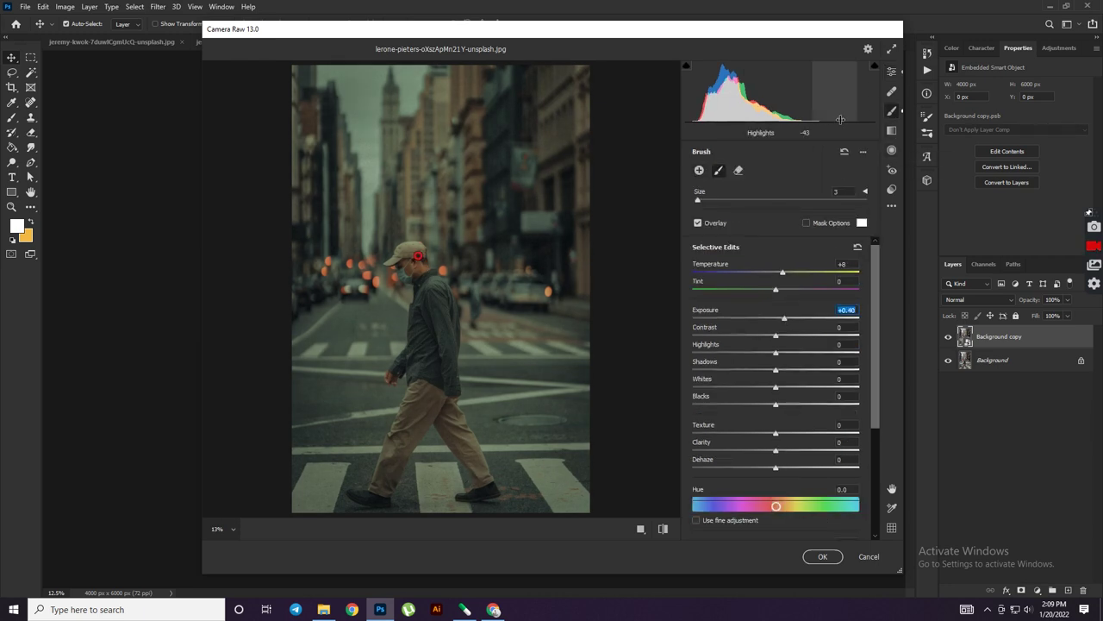
key("e")
left_click_drag(798, 342, 773, 342)
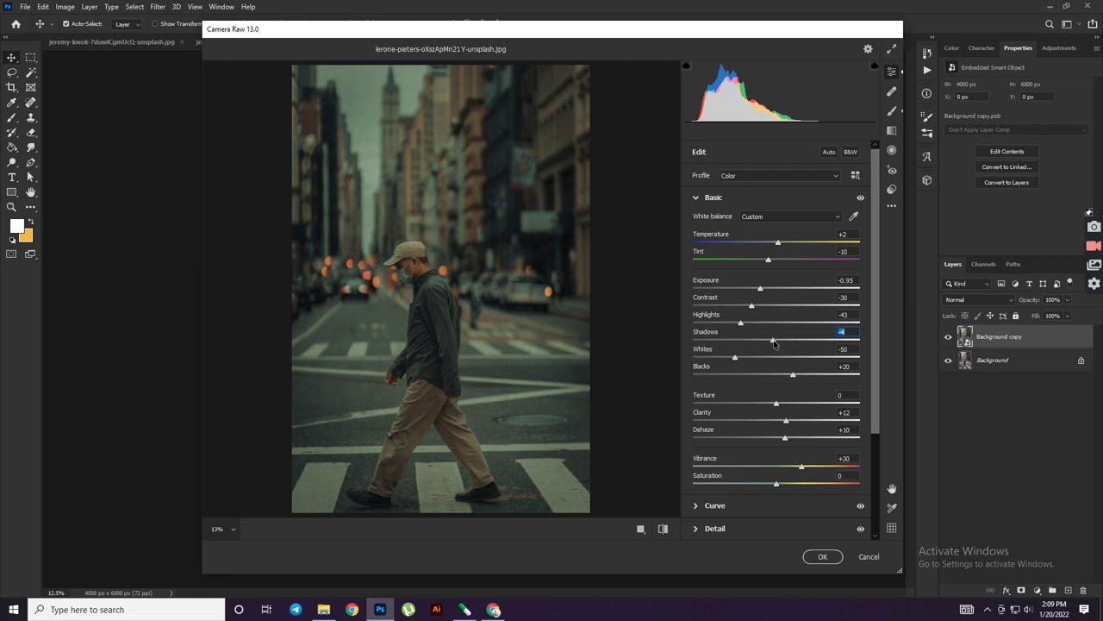
left_click_drag(793, 377, 779, 378)
Check the tone curve, apply the Camera Raw filter, and drag in the floating-market boat photo
left_click(697, 198)
left_click(697, 221)
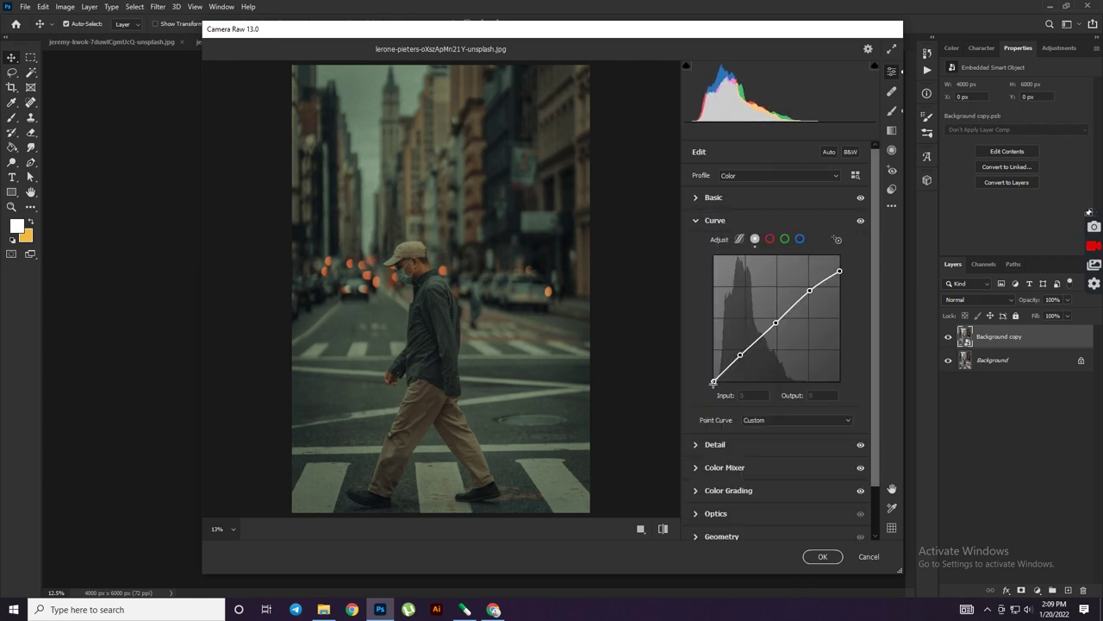
key("Return")
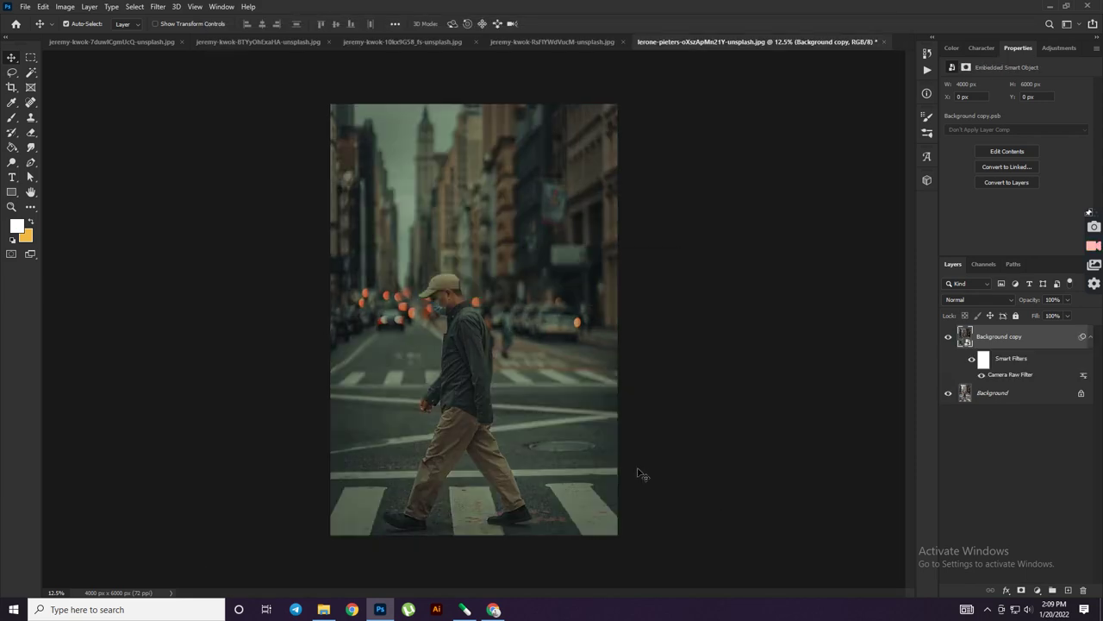
key("alt+Tab")
left_click_drag(505, 148, 818, 25)
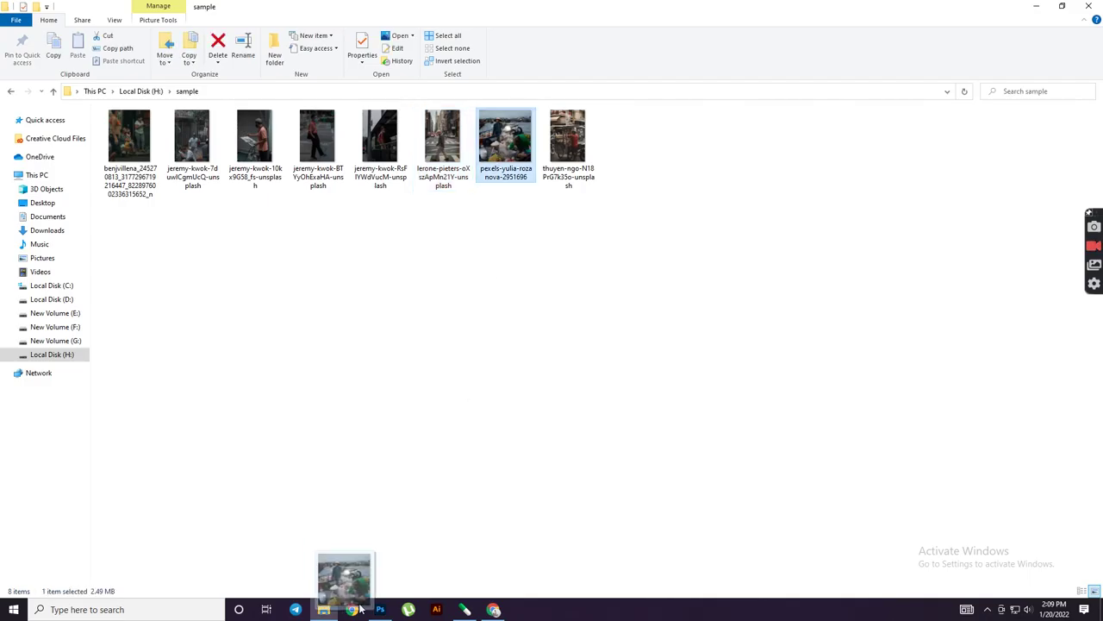
Duplicate the boat photo's Background layer, convert it to a smart object, and launch Camera Raw
key("ctrl+j")
right_click(1009, 336)
left_click(914, 271)
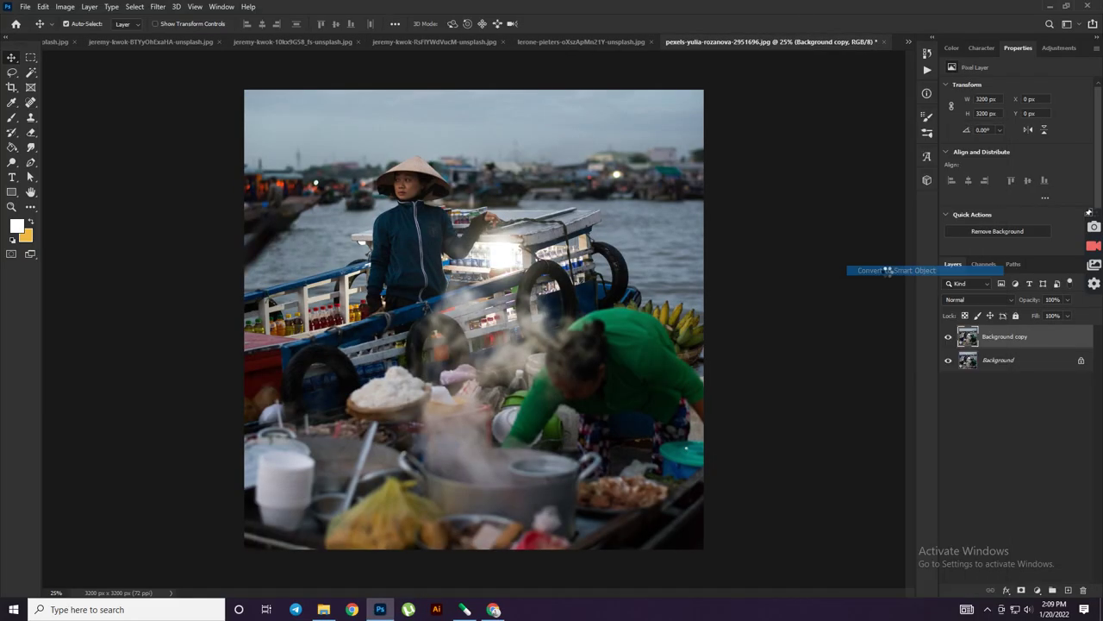
left_click(158, 6)
left_click(175, 79)
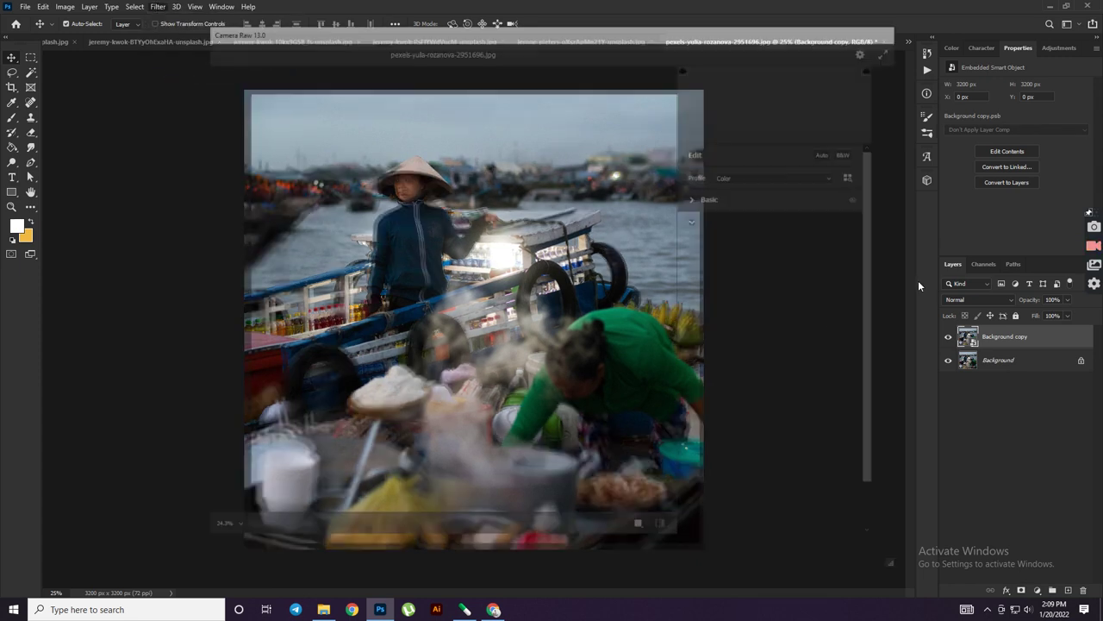
Load the saved teal preset and brighten the lit stall with a Radial Filter
left_click(875, 128)
left_click(924, 337)
double_click(322, 127)
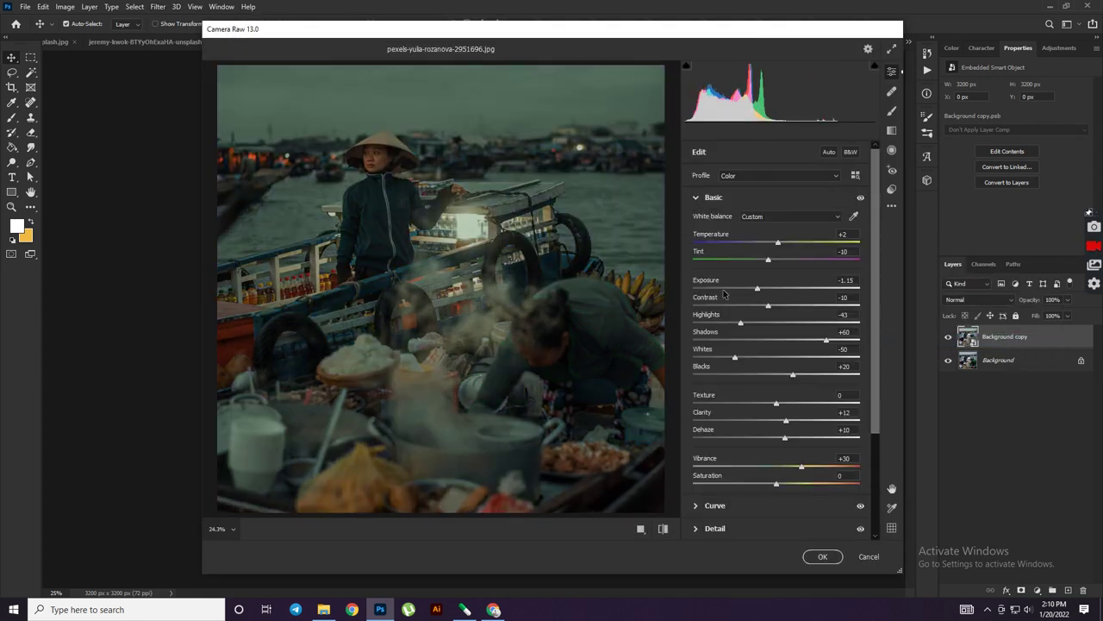
left_click(892, 149)
left_click_drag(475, 231, 558, 312)
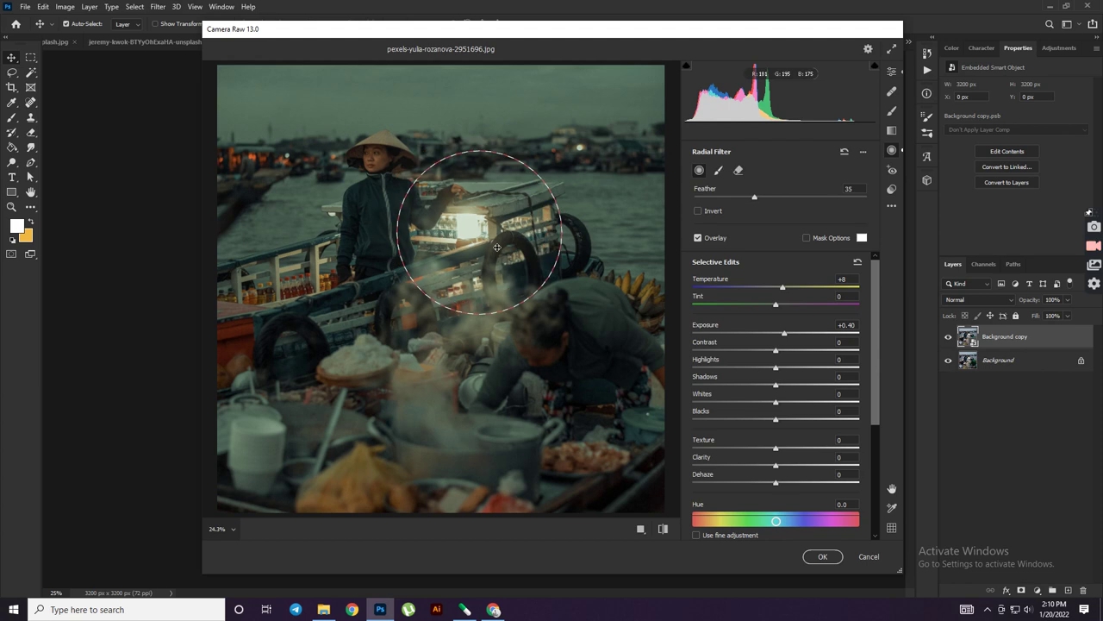
key("k")
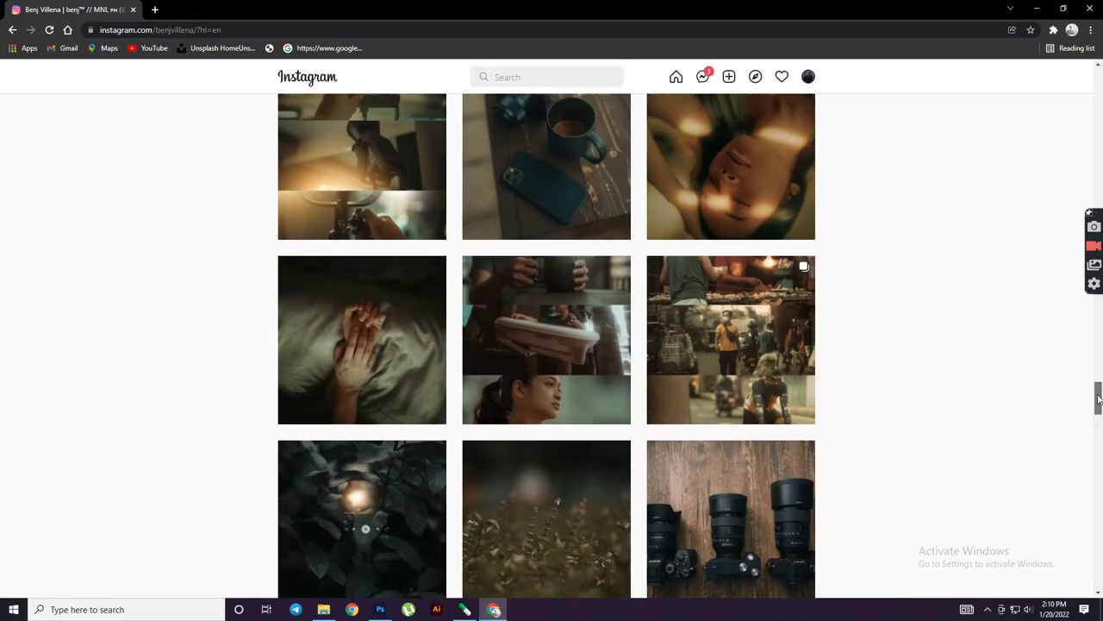
View and close two posts on the reference Instagram profile
left_click(762, 324)
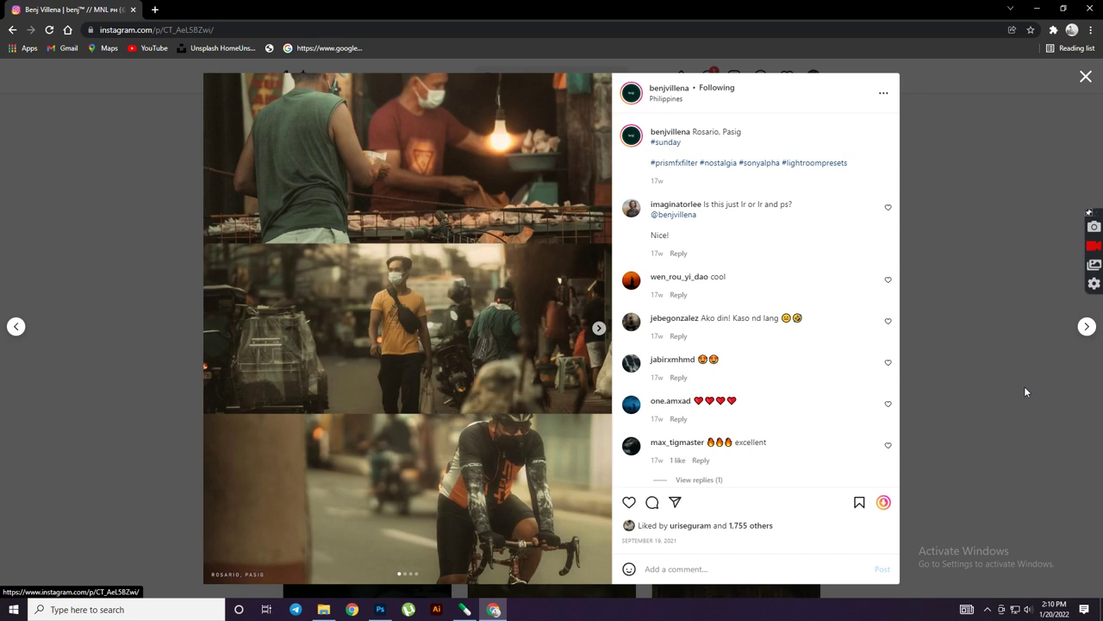
left_click(1025, 393)
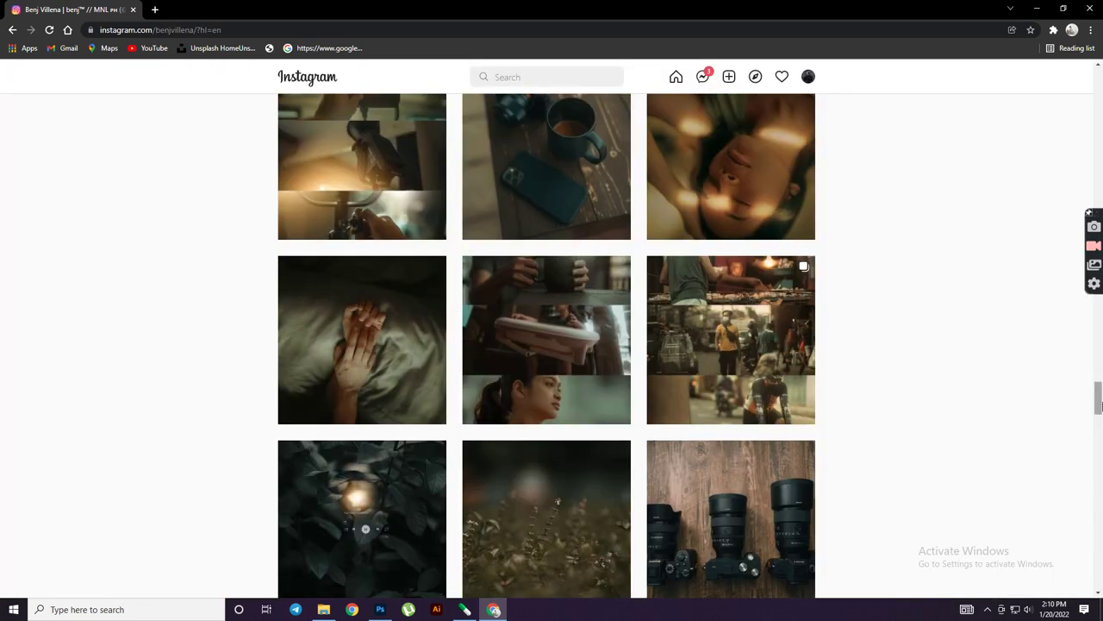
mouse_move(1099, 370)
left_mouse_down()
mouse_move(1100, 338)
mouse_move(1100, 371)
left_mouse_up()
left_click(727, 264)
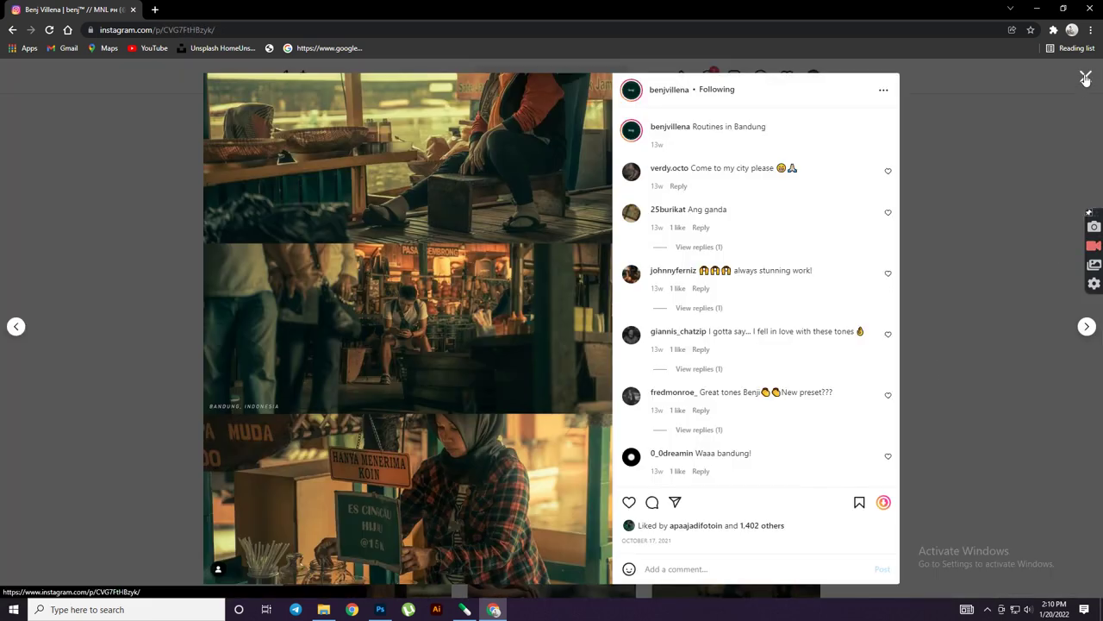
left_click(1085, 76)
Open the market alley reference post, then return to the Camera Raw edit
scroll(1101, 265, "up", 5)
scroll(1101, 265, "up", 2)
left_click(715, 500)
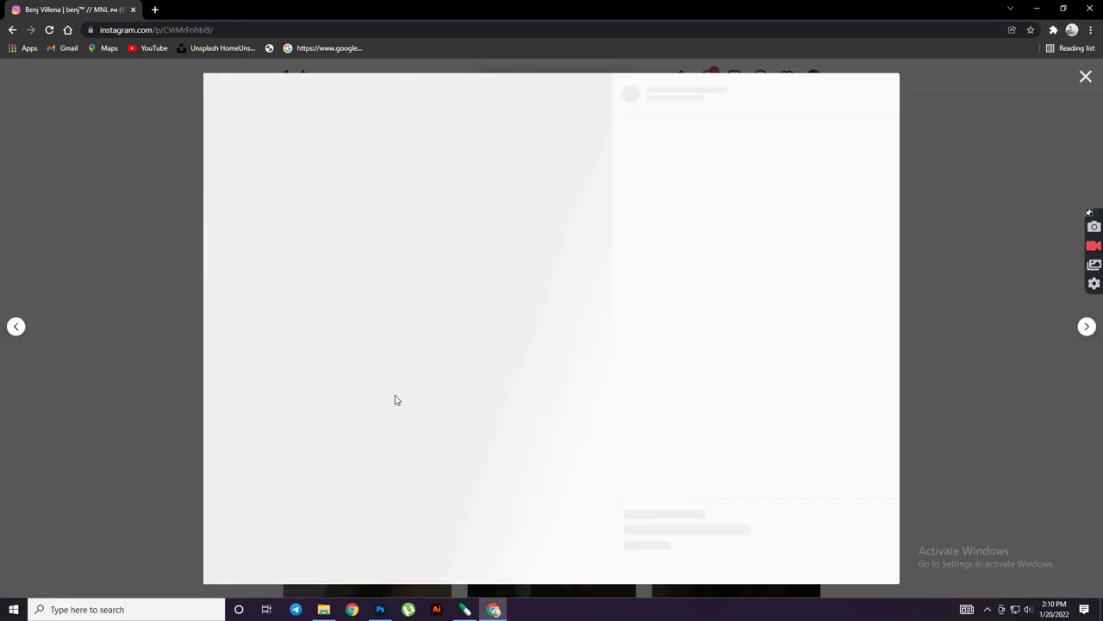
left_click(383, 609)
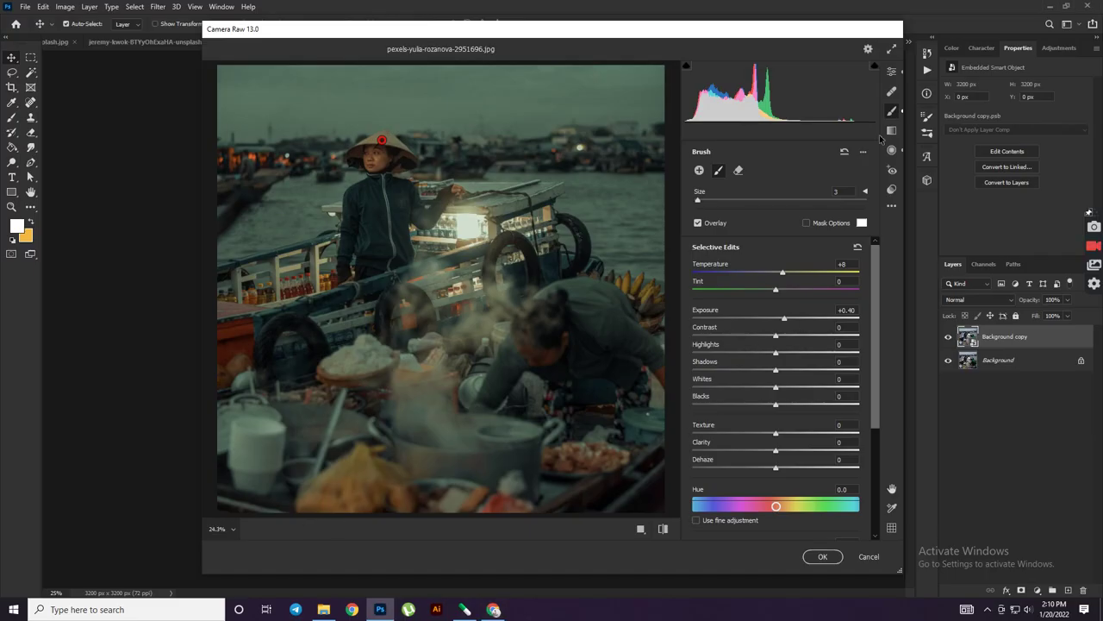
Tint the boat photo's highlights toward yellow-green with the Color Grading wheel
key("e")
left_click(700, 197)
left_click(698, 295)
left_click_drag(814, 357, 800, 397)
left_click(728, 210)
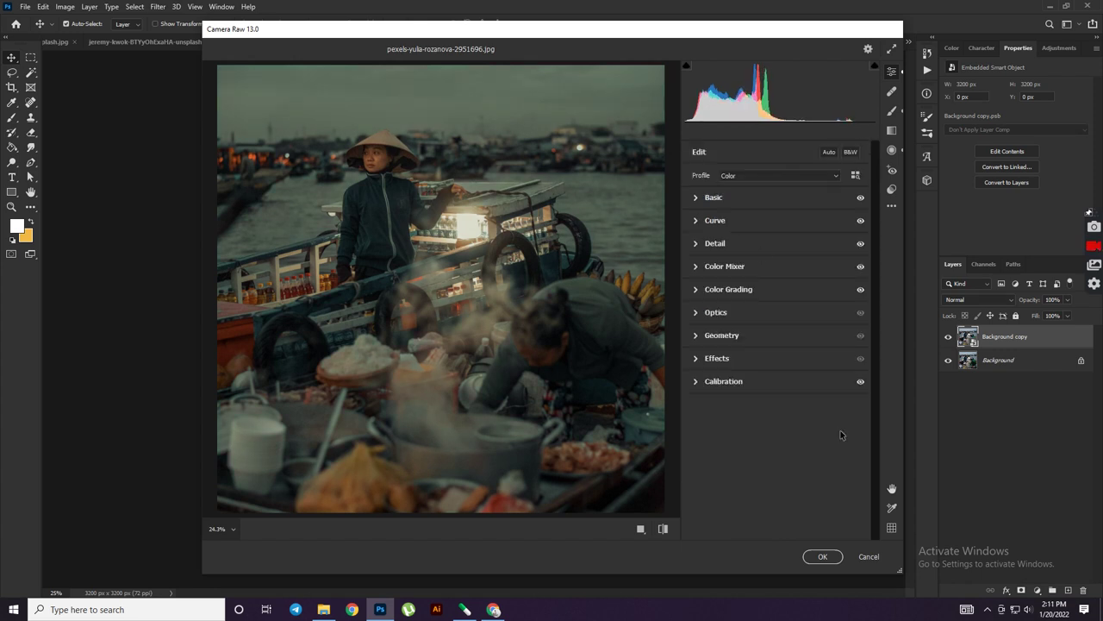
Apply the Camera Raw grade and drag the street-vendor photo into Photoshop
left_click(822, 556)
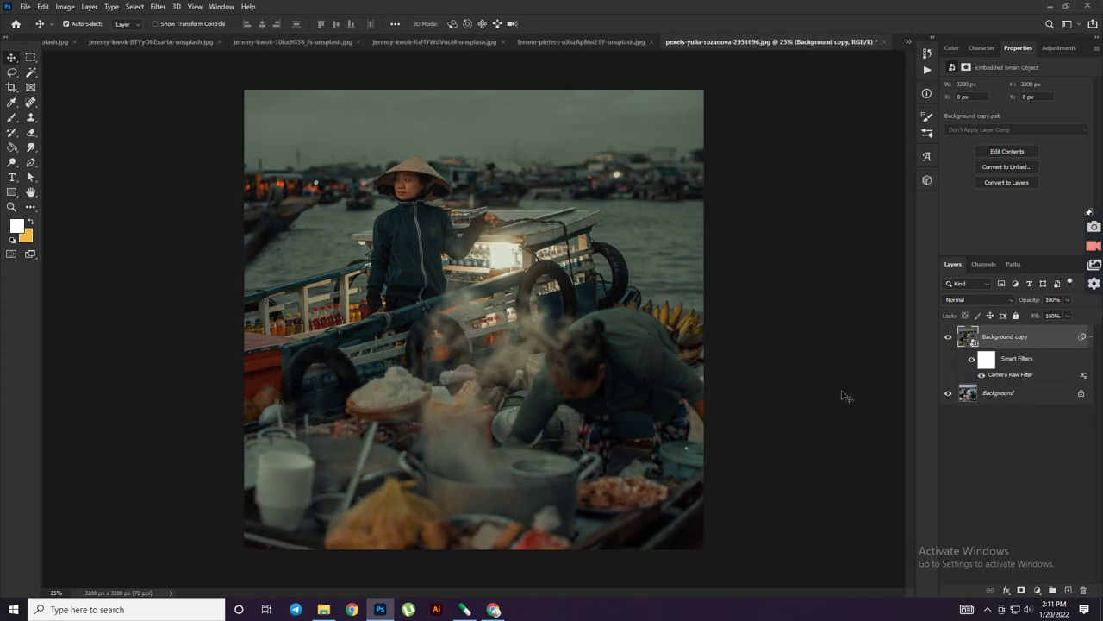
left_click(323, 610)
left_click_drag(568, 147, 887, 25)
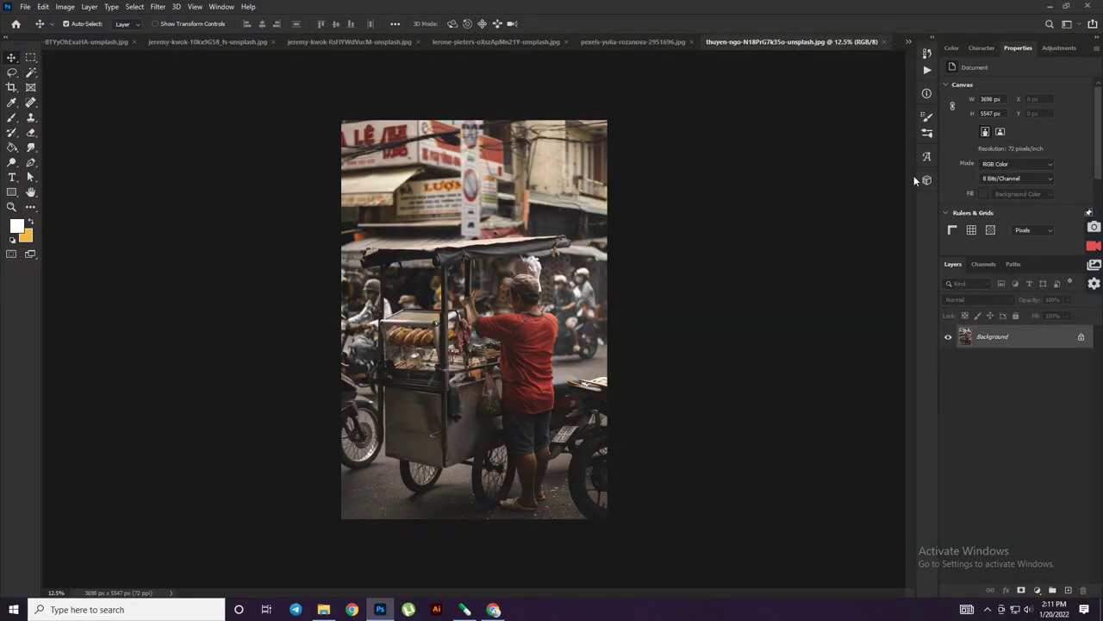
Duplicate the vendor photo's Background layer, convert it for Smart Filters, and launch Camera Raw
right_click(1030, 336)
left_click(897, 170)
left_click(158, 6)
left_click(186, 30)
left_click(157, 6)
left_click(181, 75)
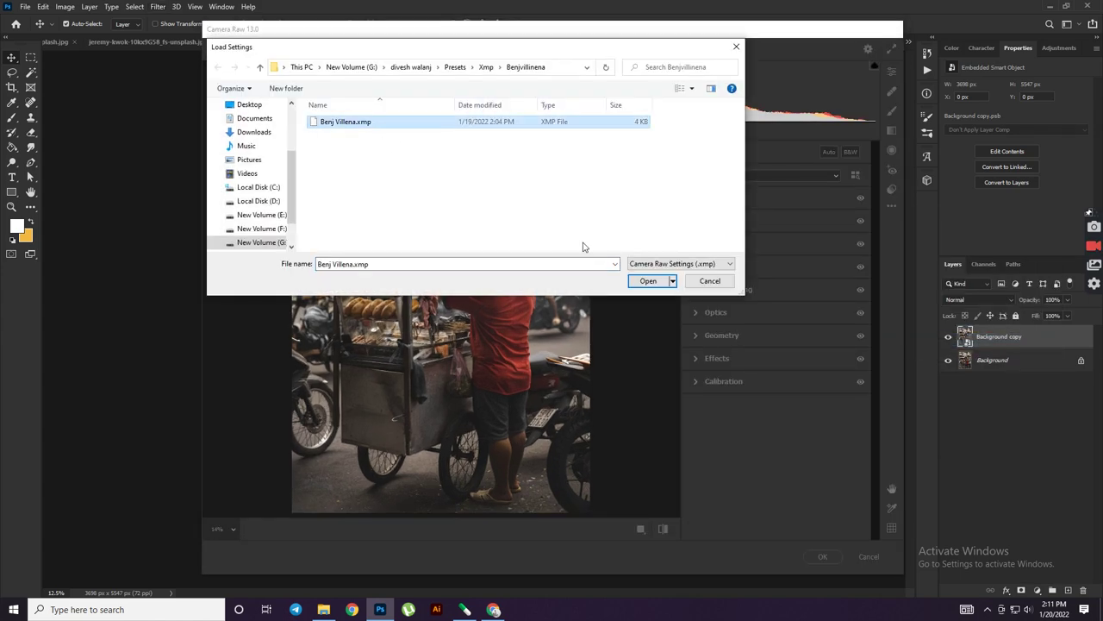
Load the teal preset, tint highlights toward yellow, and lower Contrast to about -31
left_click(653, 279)
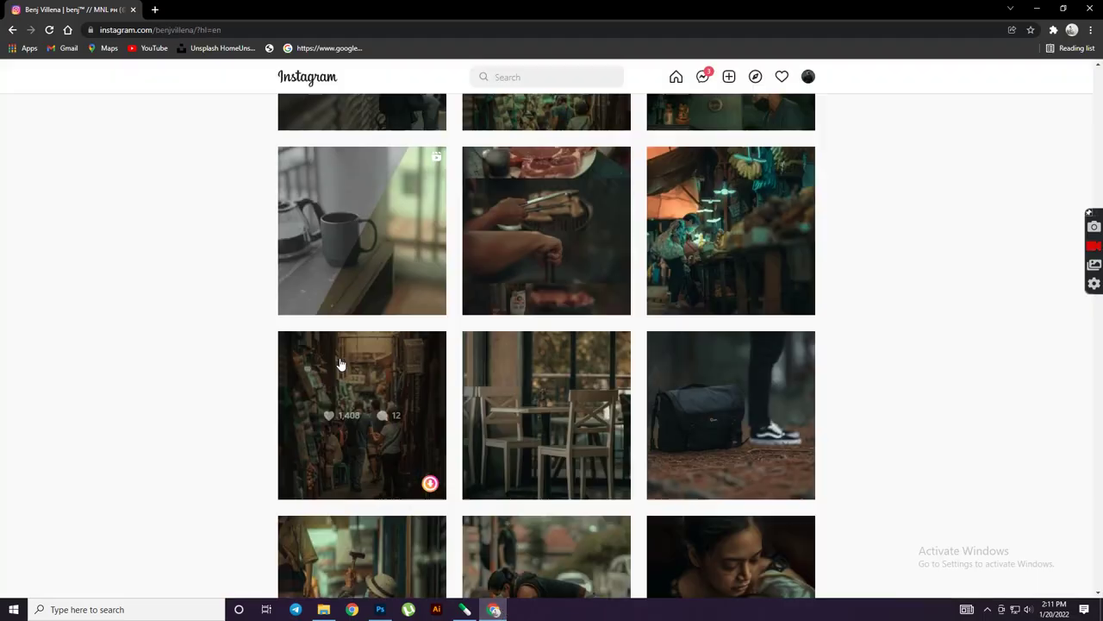
left_click(341, 365)
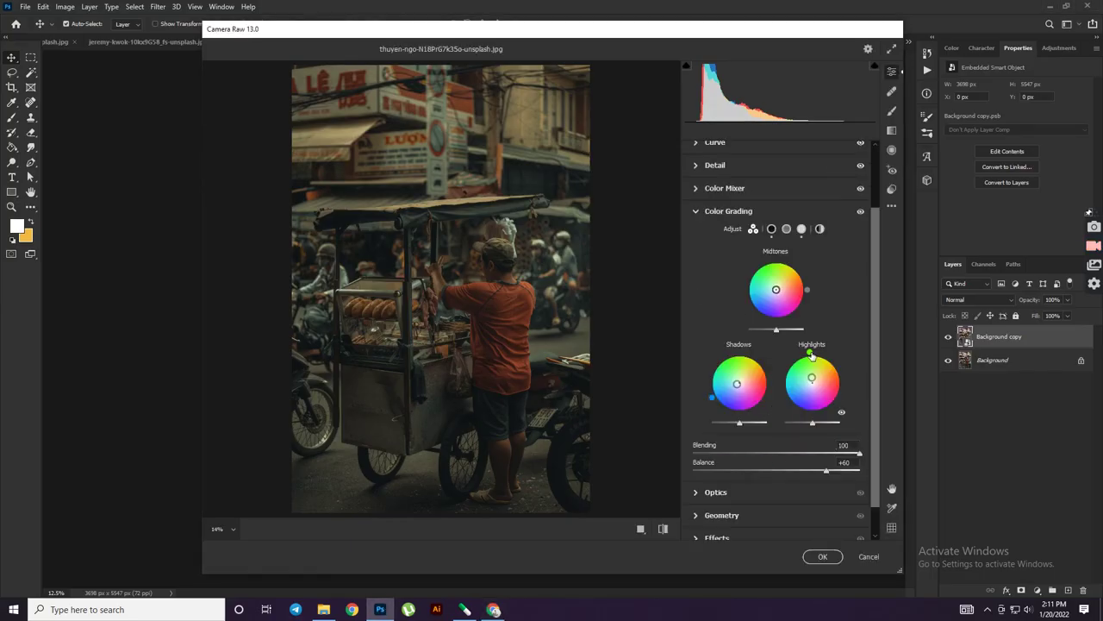
left_click_drag(811, 354, 829, 356)
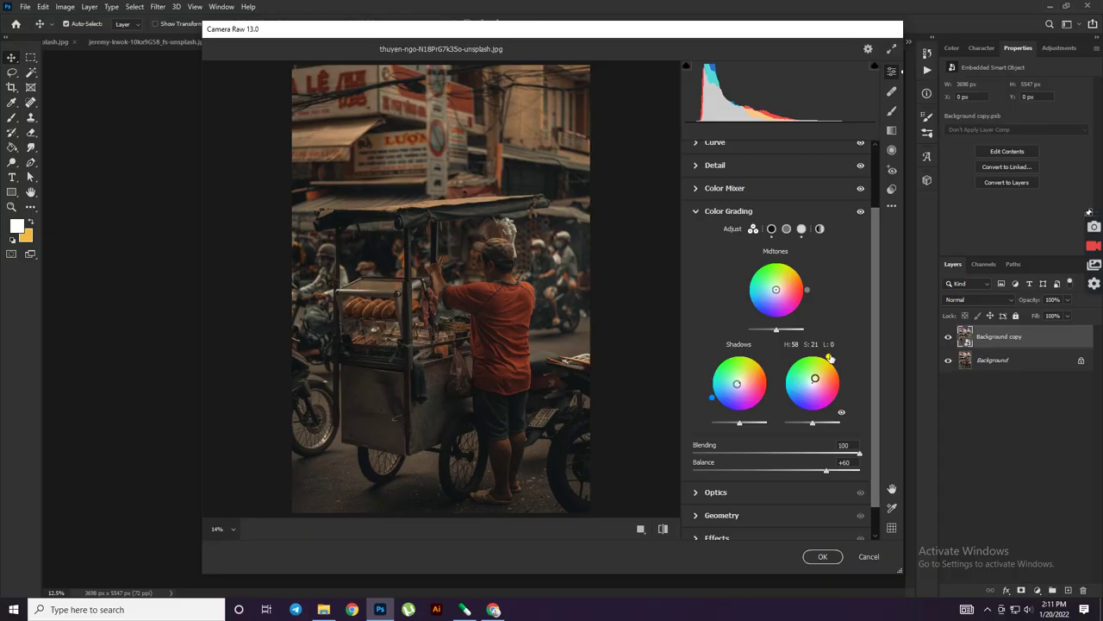
scroll(806, 484, "up", 5)
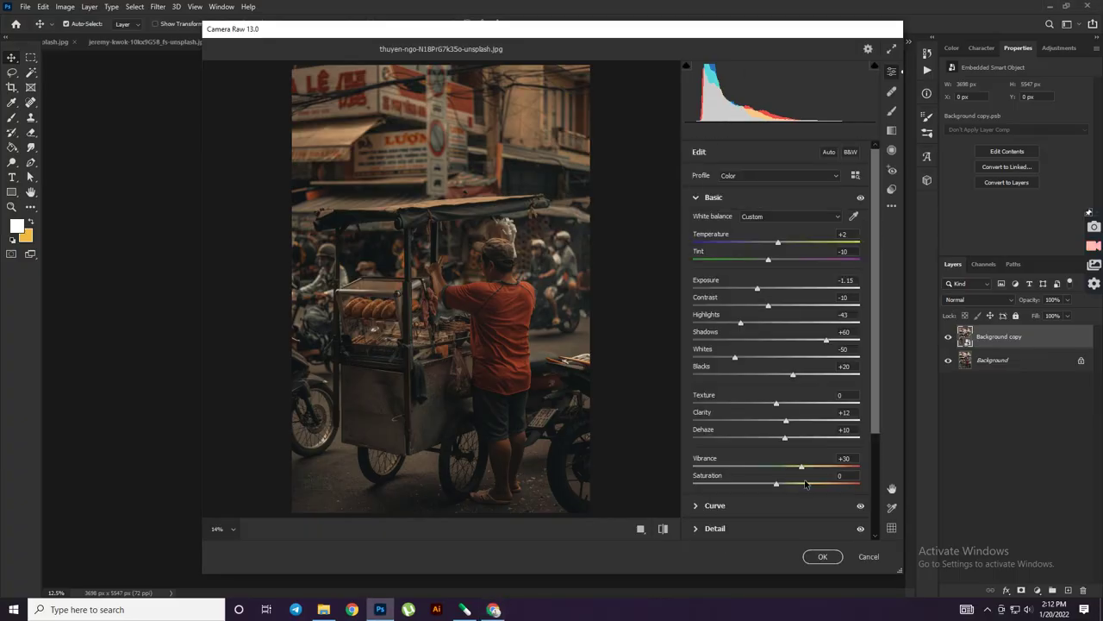
mouse_move(768, 306)
left_mouse_down()
mouse_move(747, 308)
mouse_move(762, 294)
left_mouse_up()
Compare the edit against the Instagram reference by switching back and forth twice
left_click(493, 609)
left_click(493, 609)
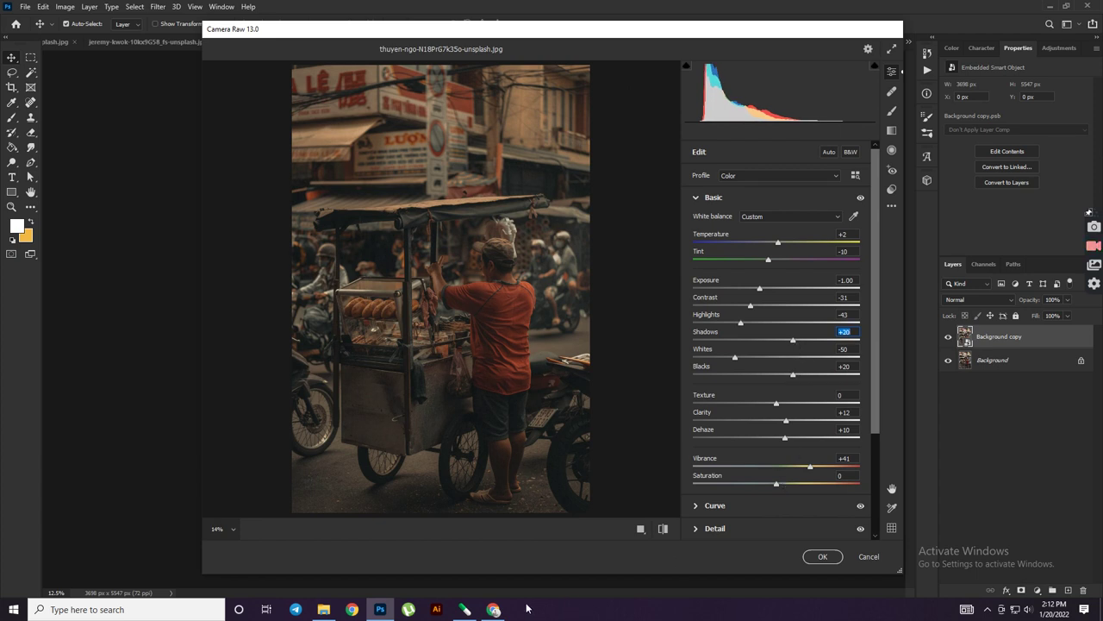
left_click(493, 610)
left_click(493, 609)
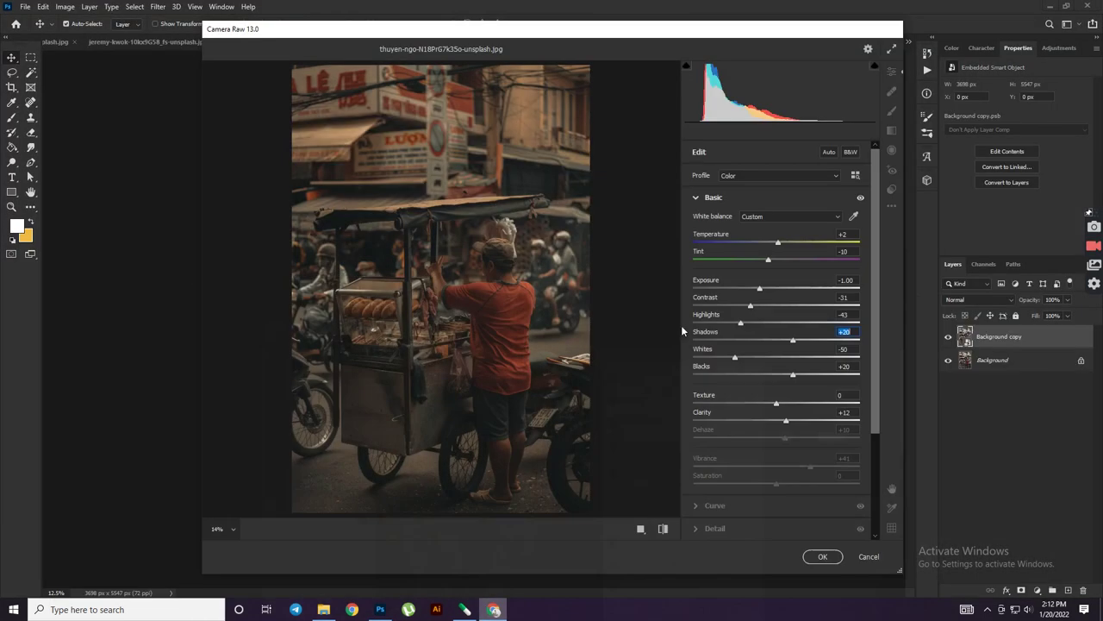
Pull the tone curve's dark end slightly down, apply the filter, and view the Instagram reference
left_click(698, 198)
left_click(699, 220)
left_click_drag(722, 369, 724, 372)
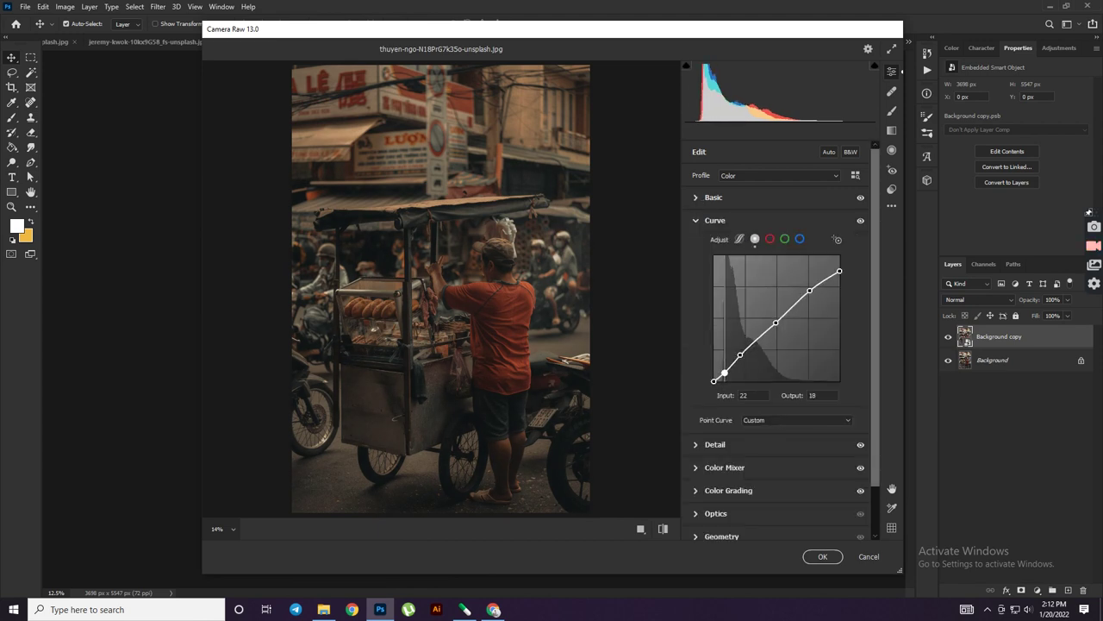
left_click(715, 220)
left_click(824, 558)
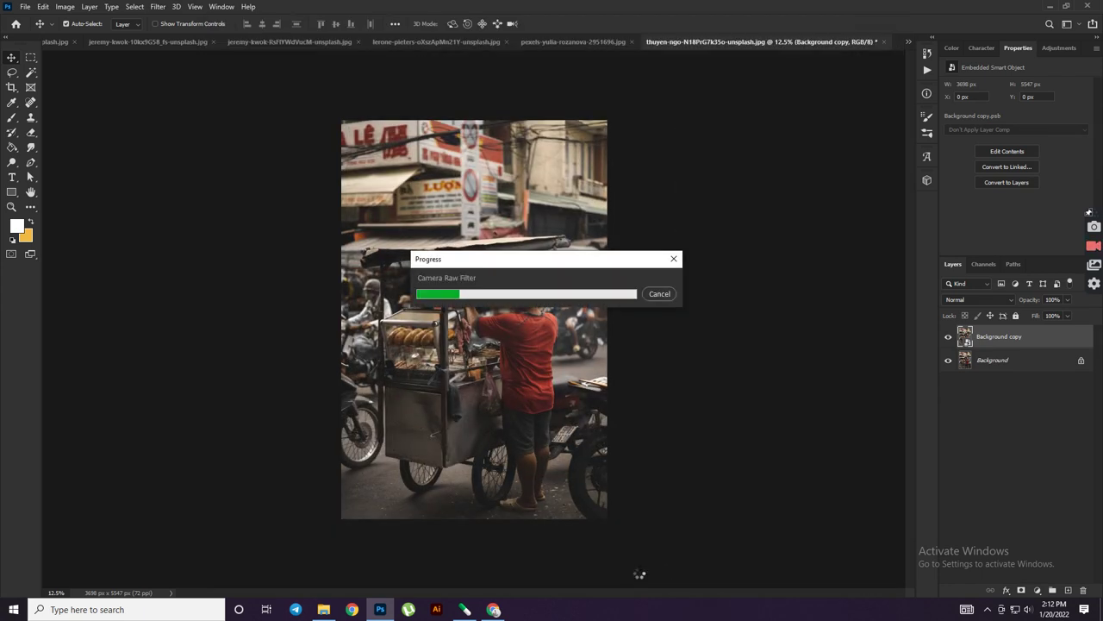
left_click(505, 613)
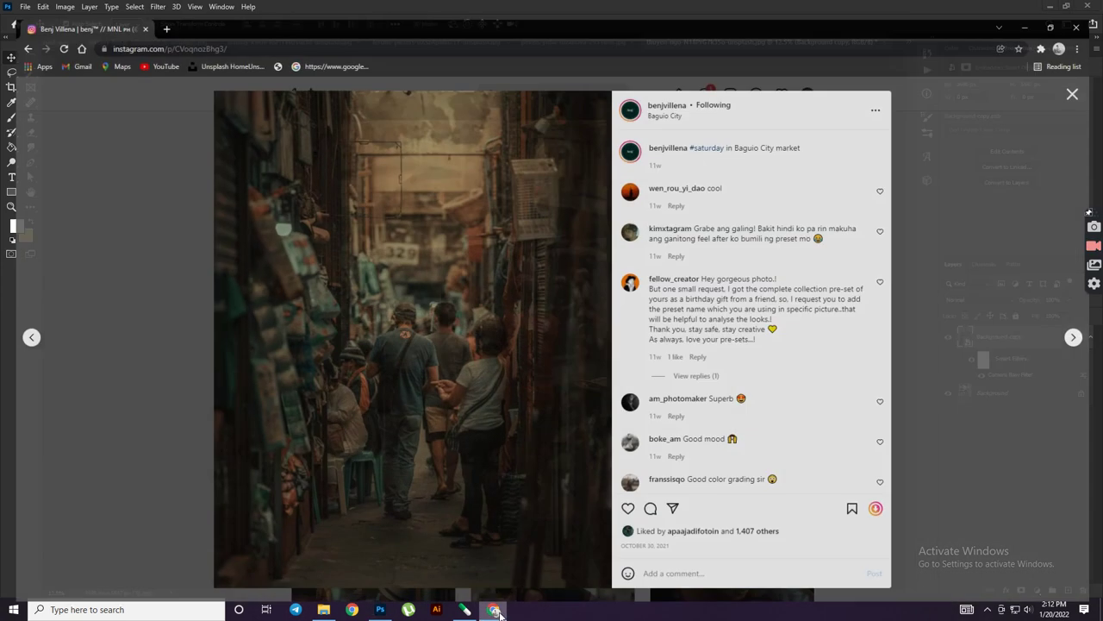
left_click(502, 612)
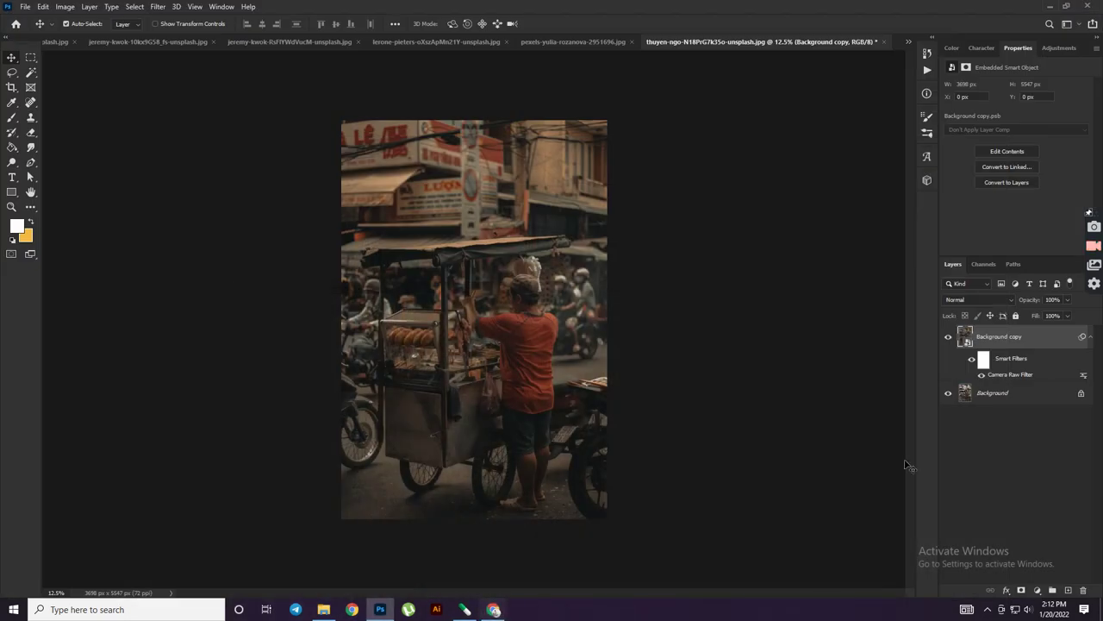
left_click(949, 337)
left_click(949, 337)
left_click(949, 337)
left_click(770, 343)
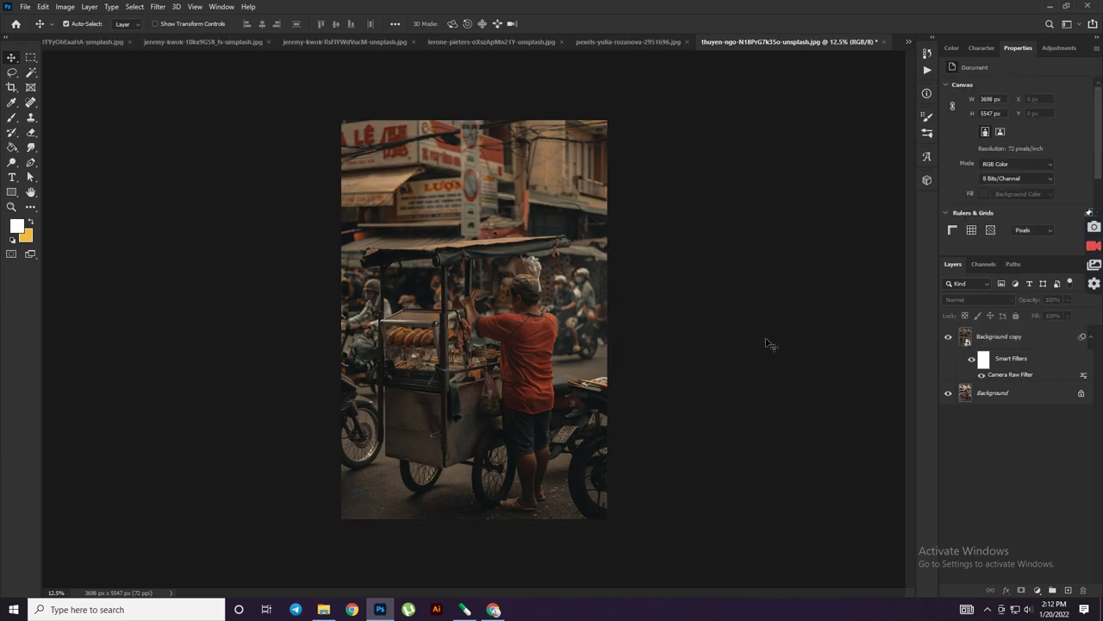